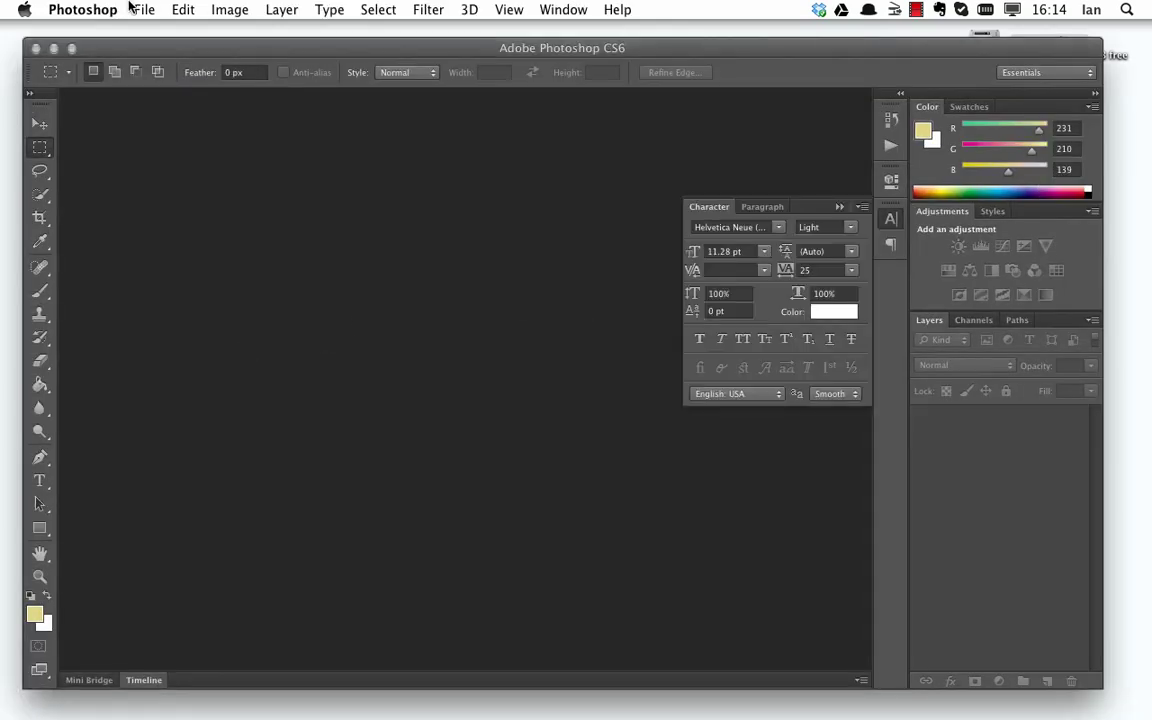
left_click(143, 9)
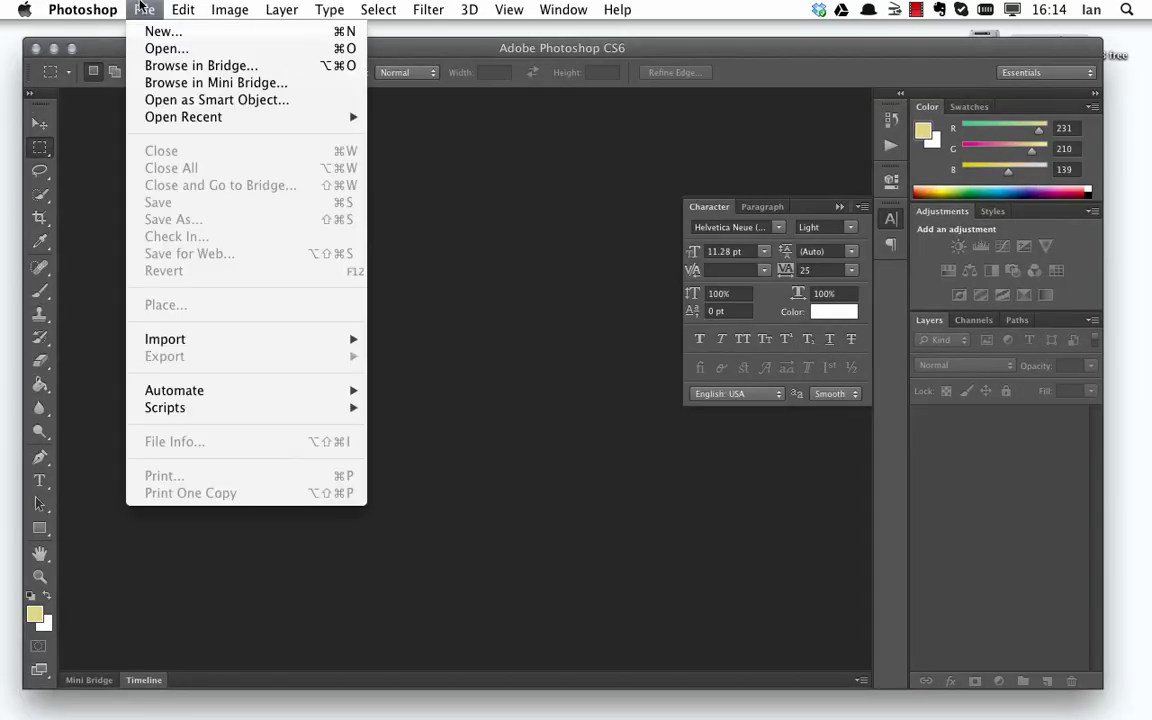
left_click(190, 48)
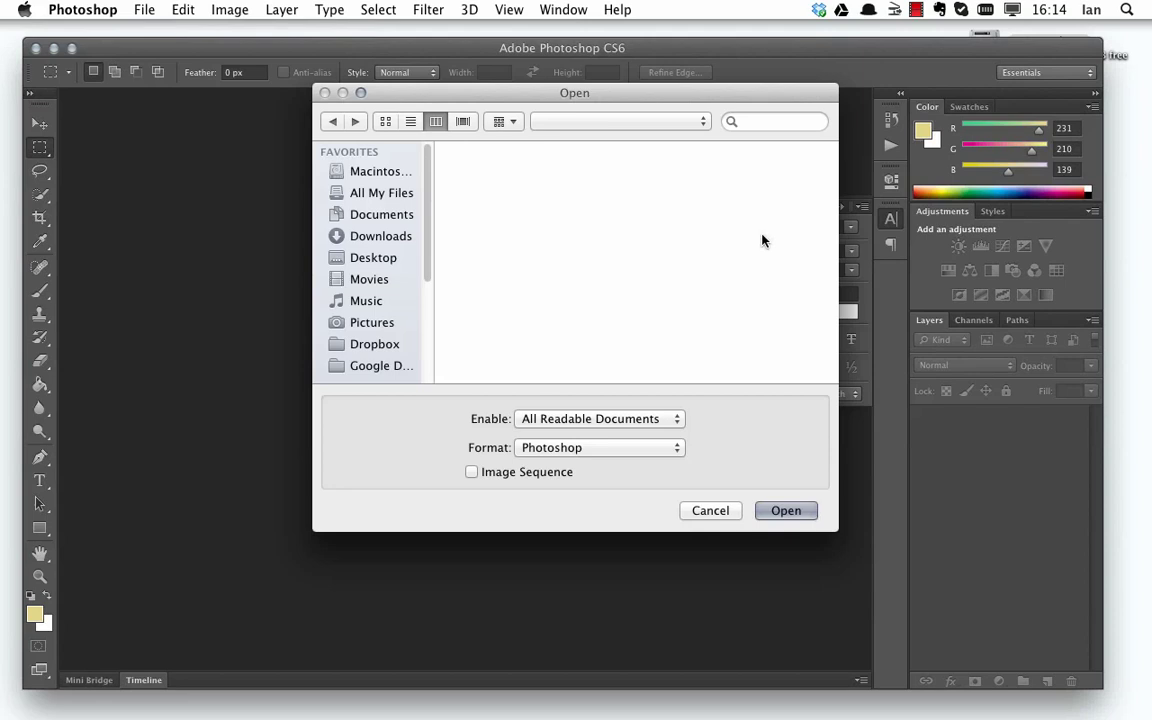
left_click(727, 511)
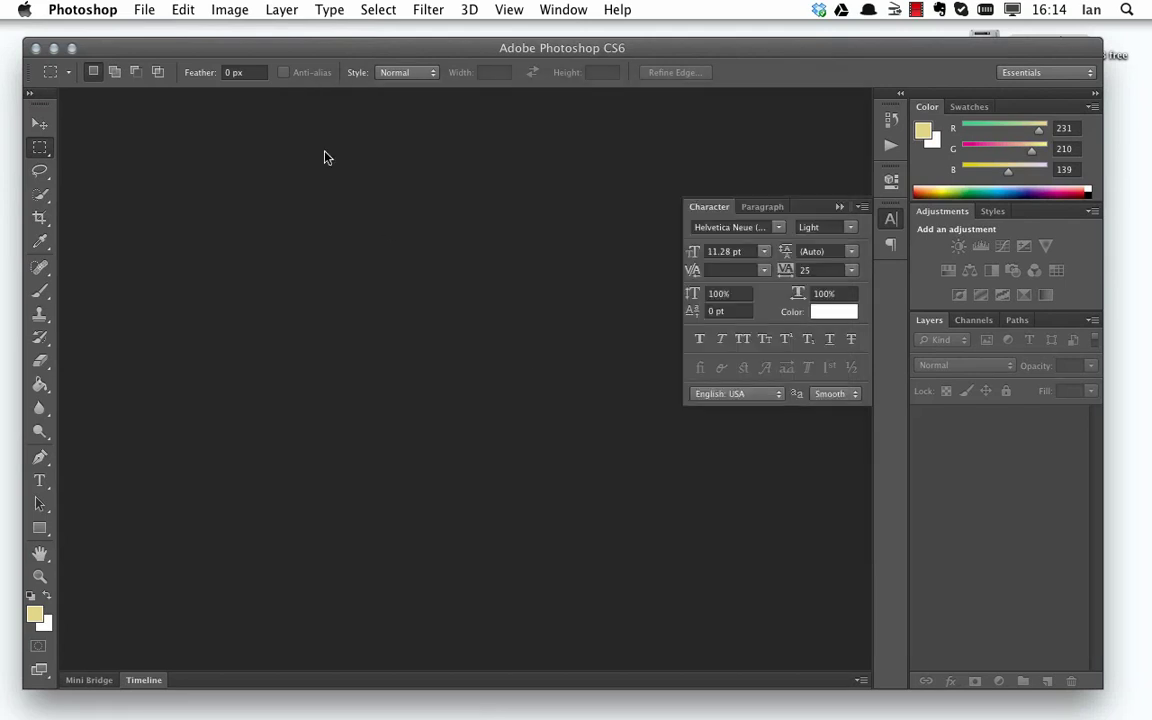
Create a new document with the Default Photoshop Size preset, 16.02 by 11.99 cm with a white background
left_click(144, 9)
left_click(150, 30)
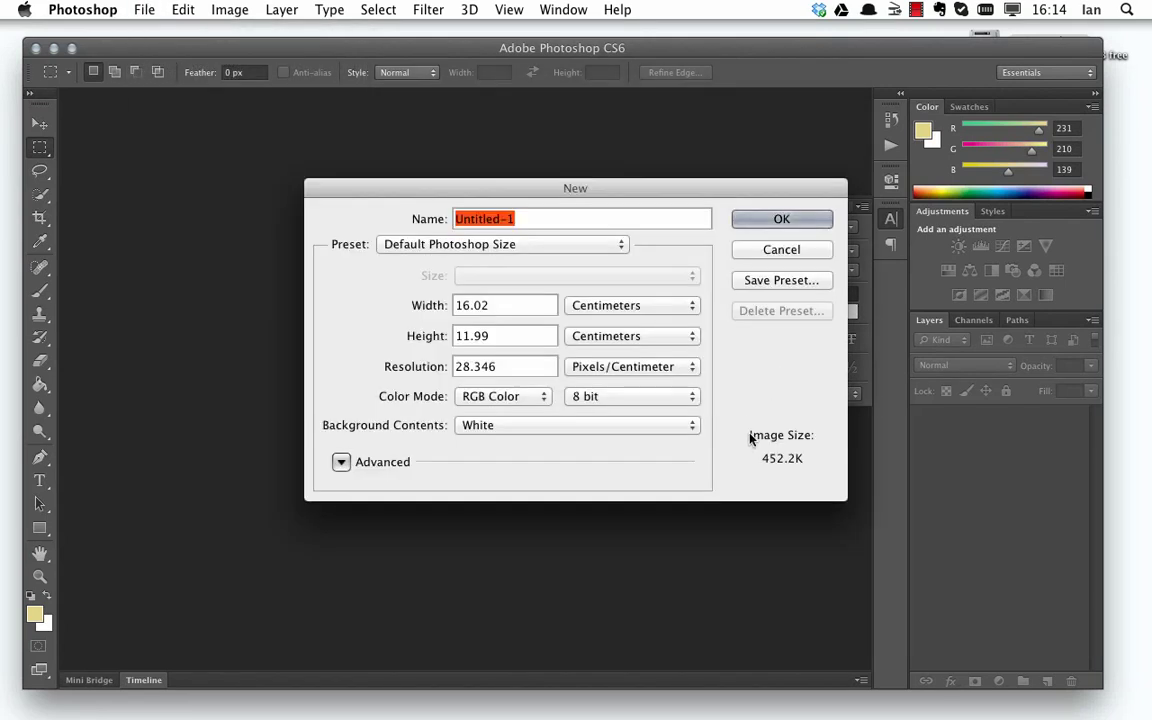
left_click(781, 221)
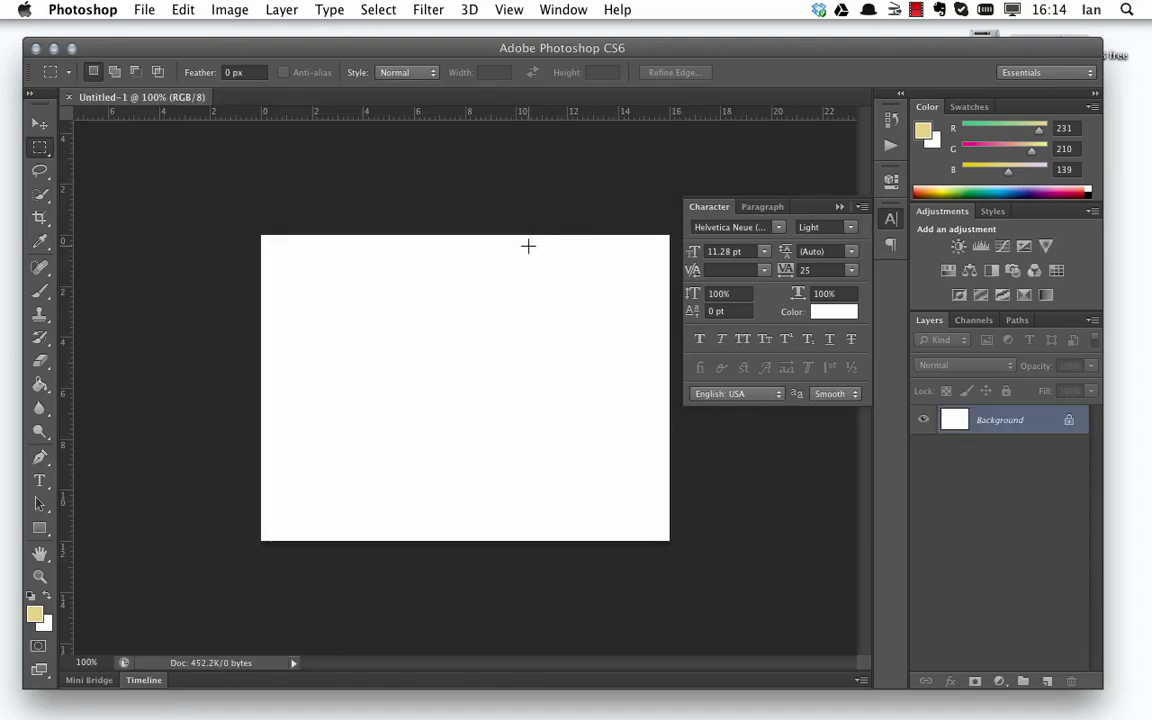
Add a text layer reading "Something" near the middle of the canvas
left_click(40, 481)
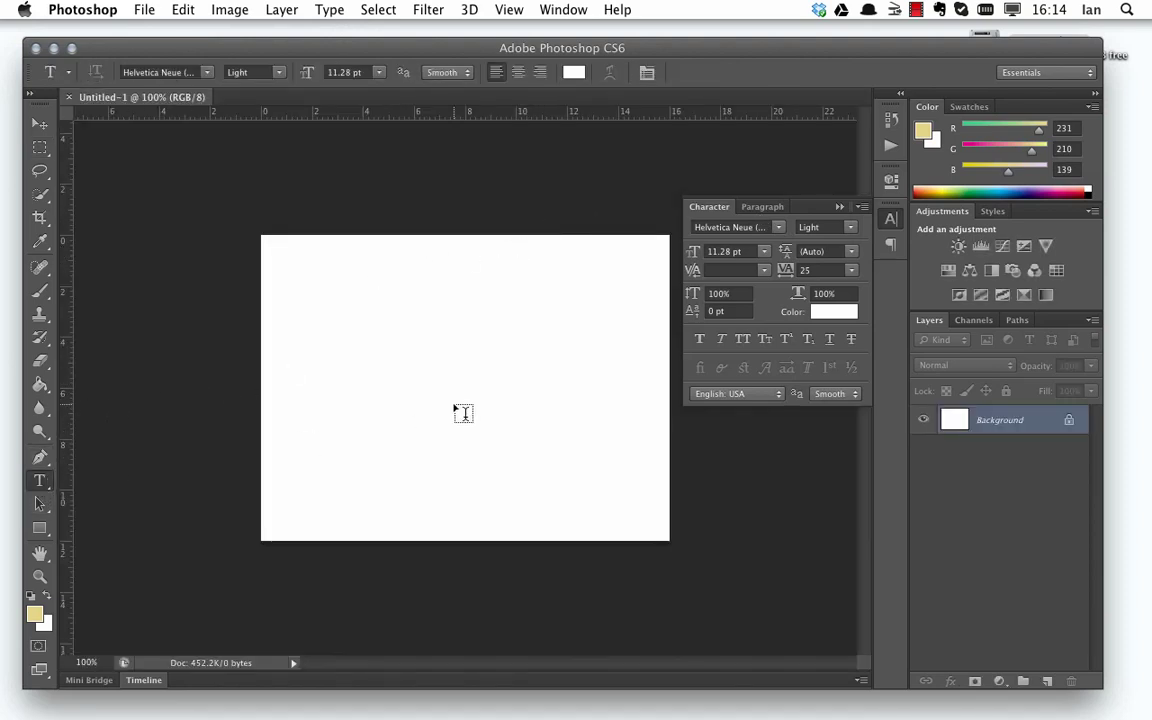
left_click(463, 385)
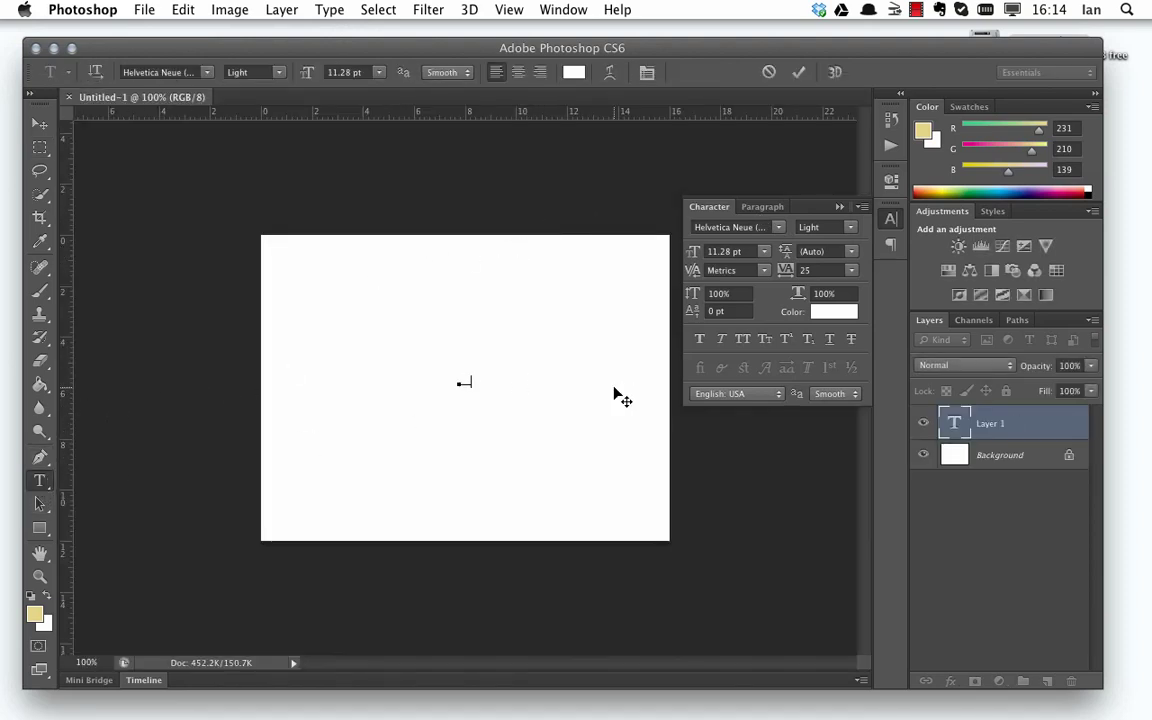
type("Hello World")
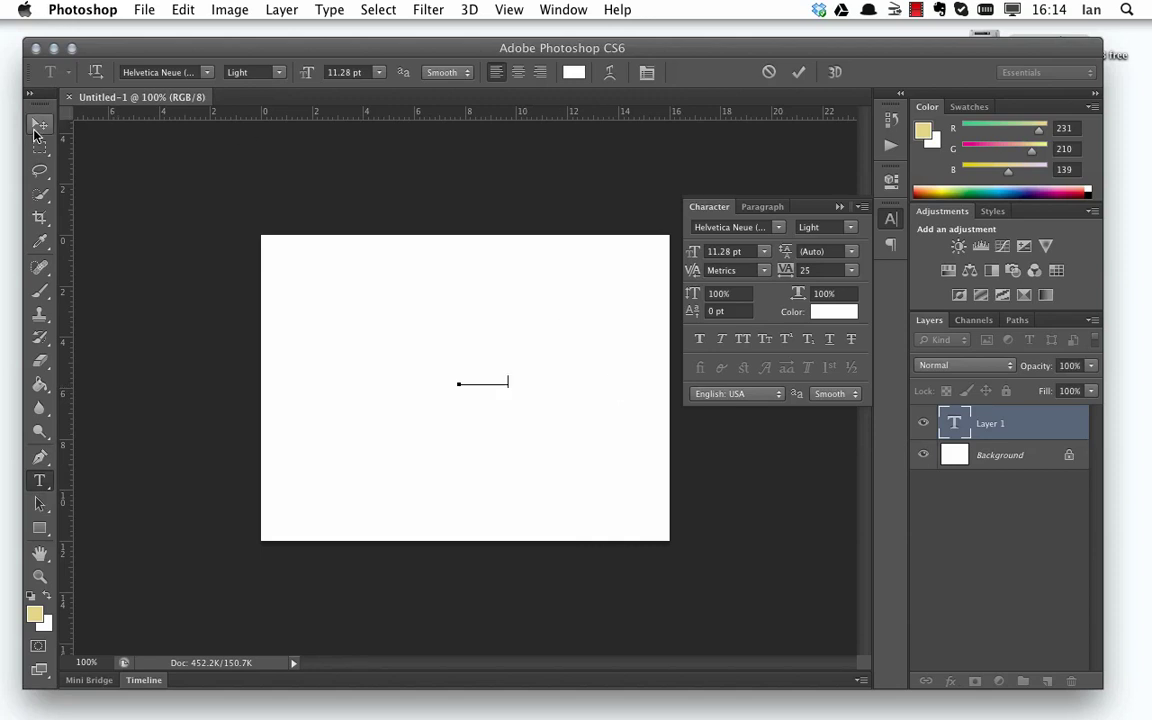
left_click(39, 125)
Set the text colour of "Something" to a very dark red
left_click(834, 311)
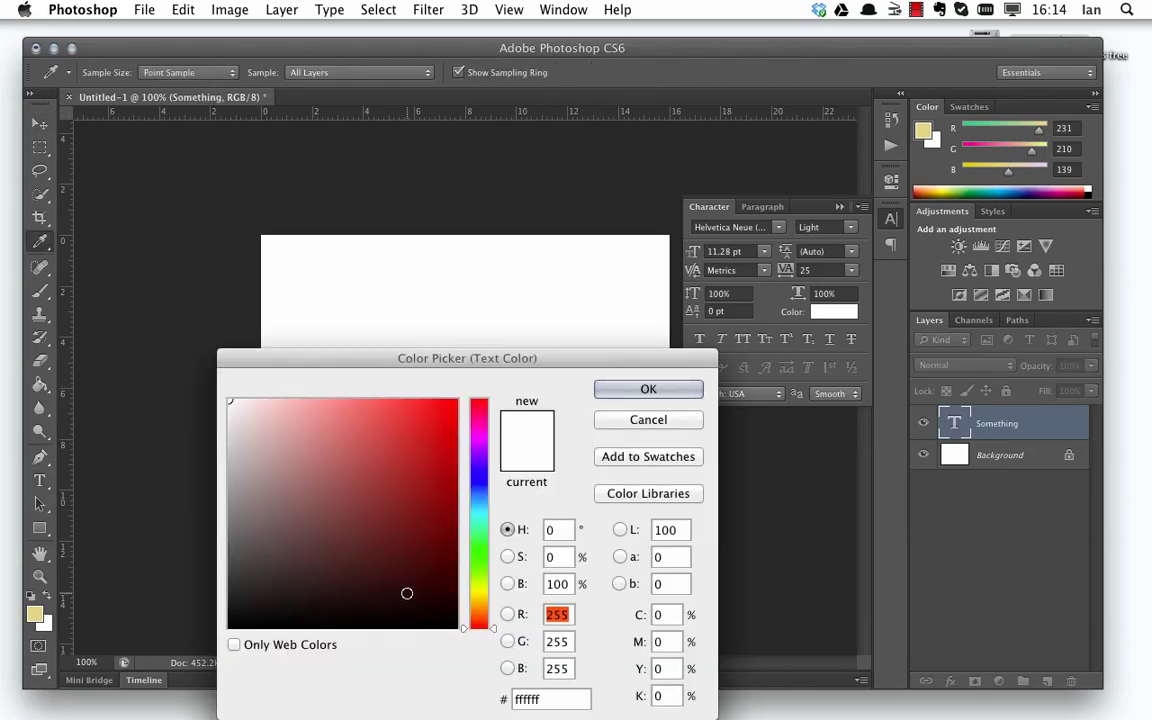
left_click(407, 593)
left_click(640, 389)
Format the "Something" text in the Intro font at 60 pt and move it to the centre of the canvas
left_click(777, 227)
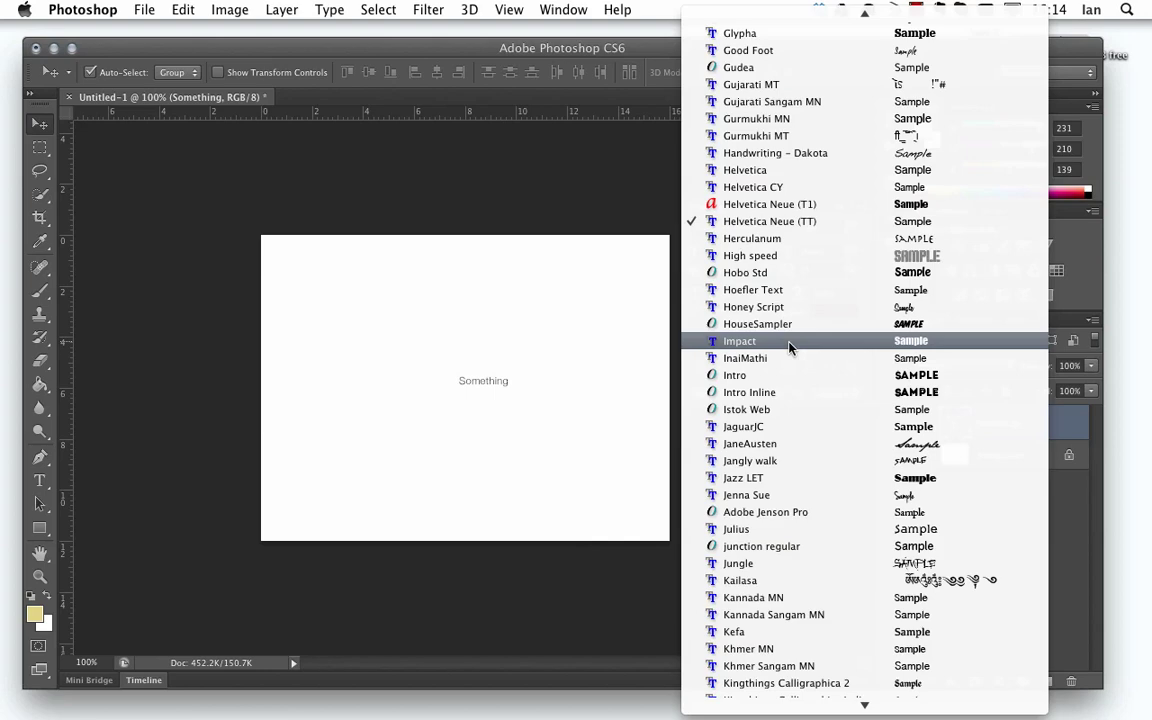
left_click(761, 375)
left_click(767, 254)
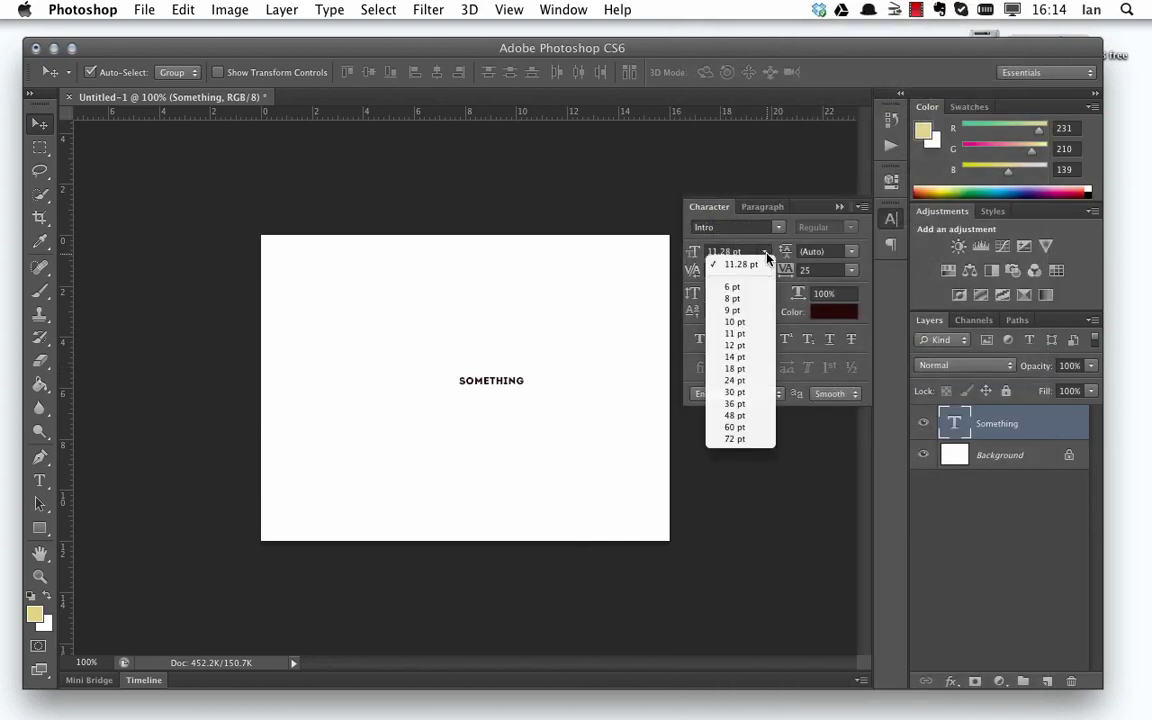
left_click(740, 427)
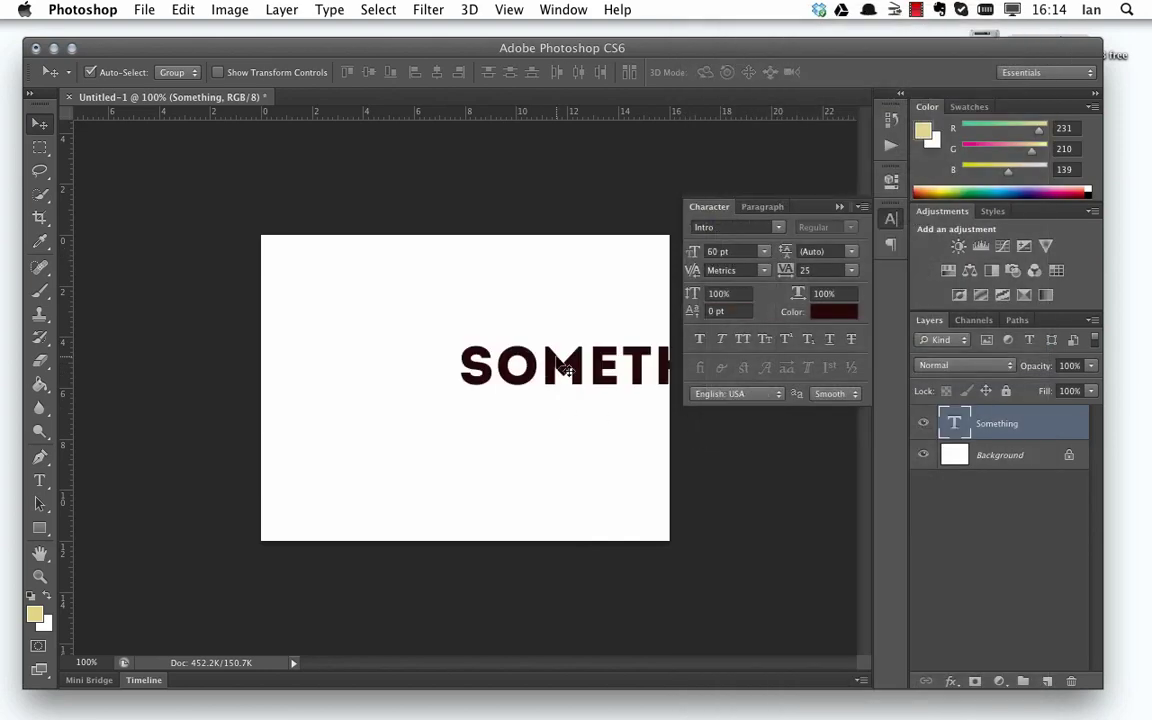
left_click_drag(565, 368, 399, 387)
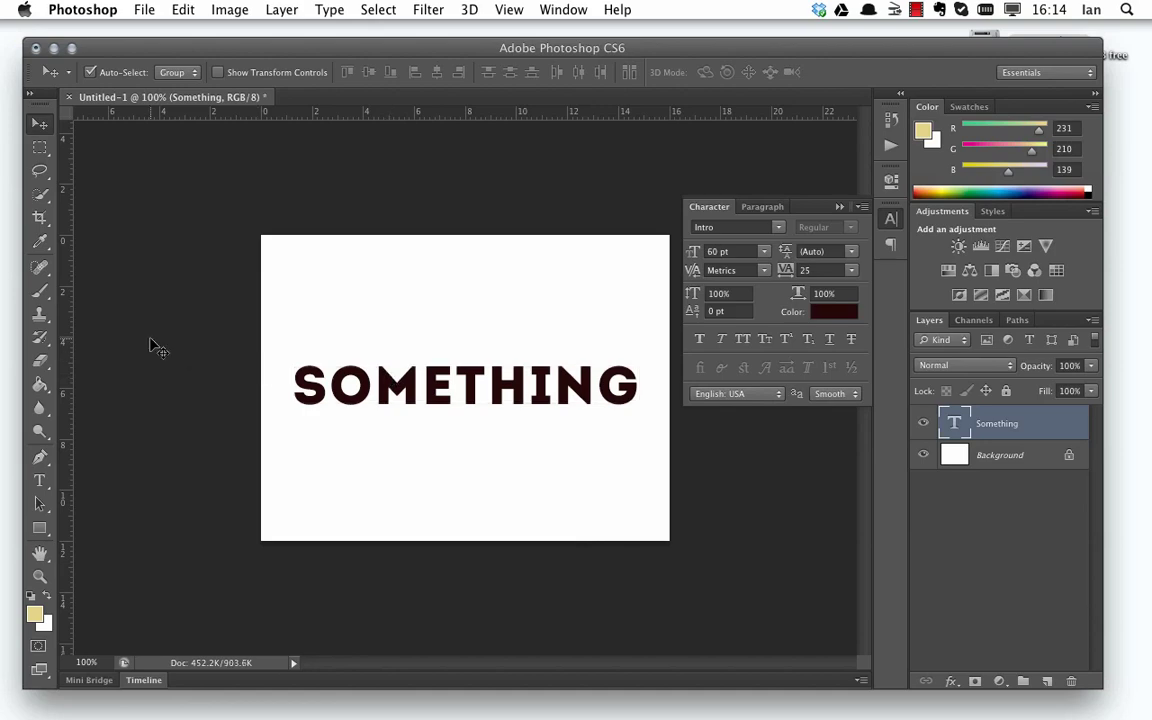
Start saving the document and create a new folder named "demo" inside Dropbox as its location
left_click(144, 9)
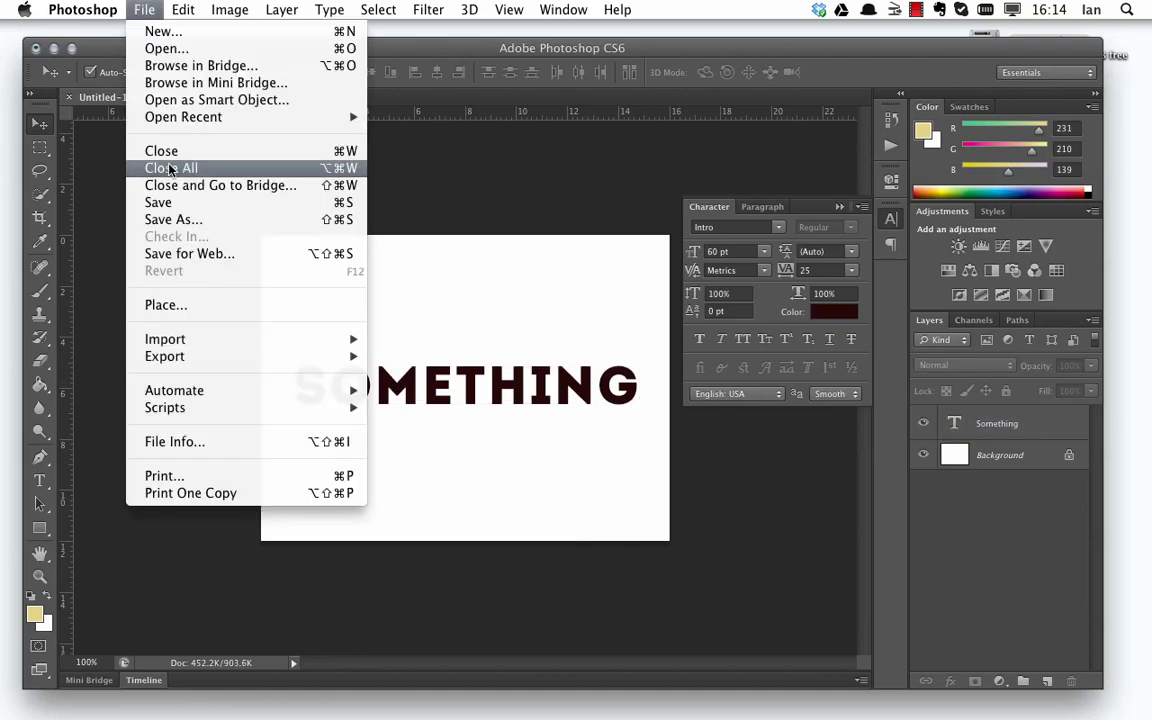
left_click(162, 202)
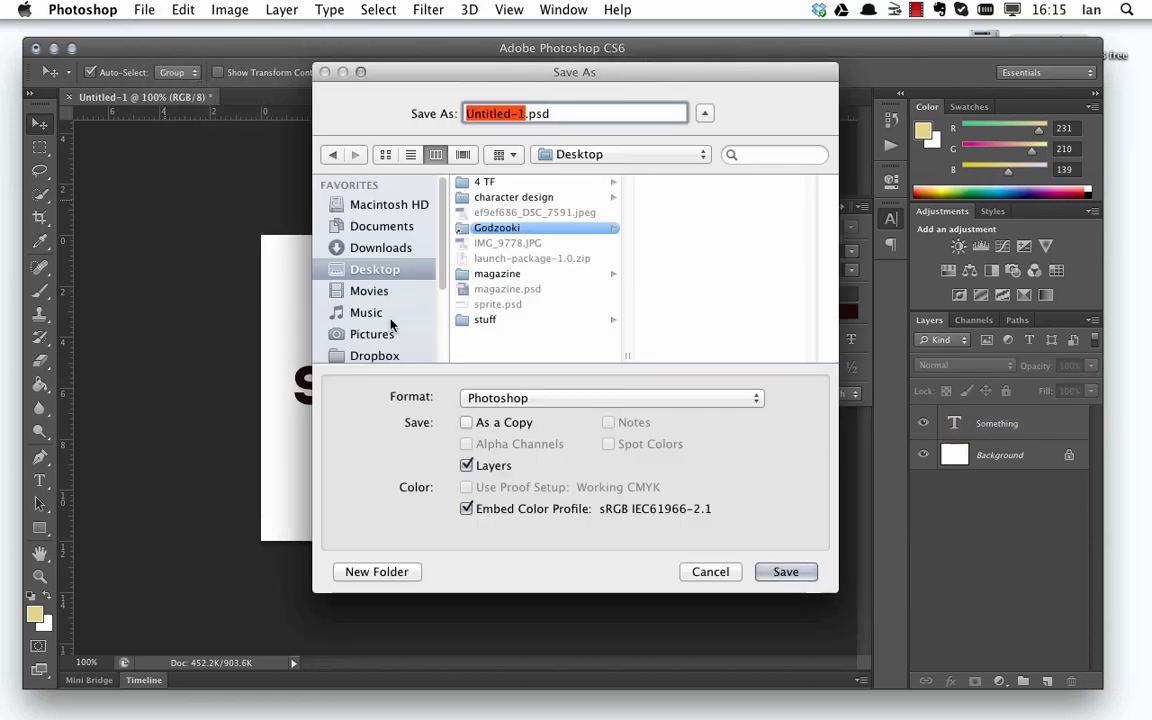
left_click(391, 355)
left_click(382, 572)
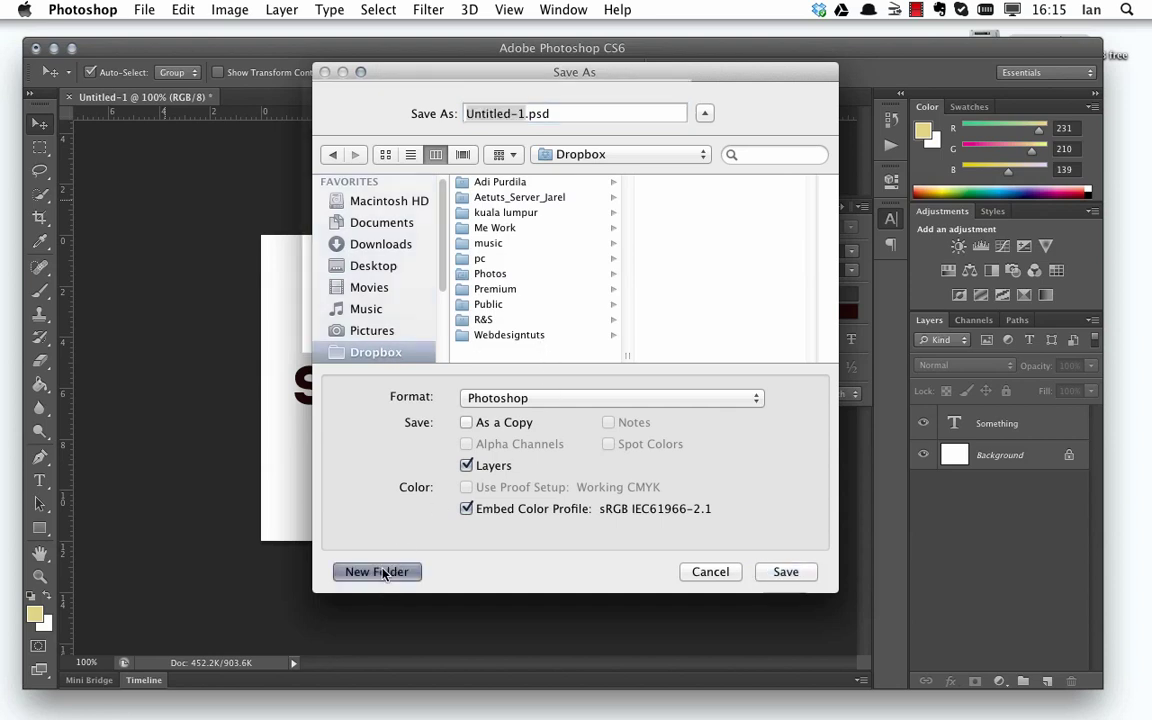
type("demo")
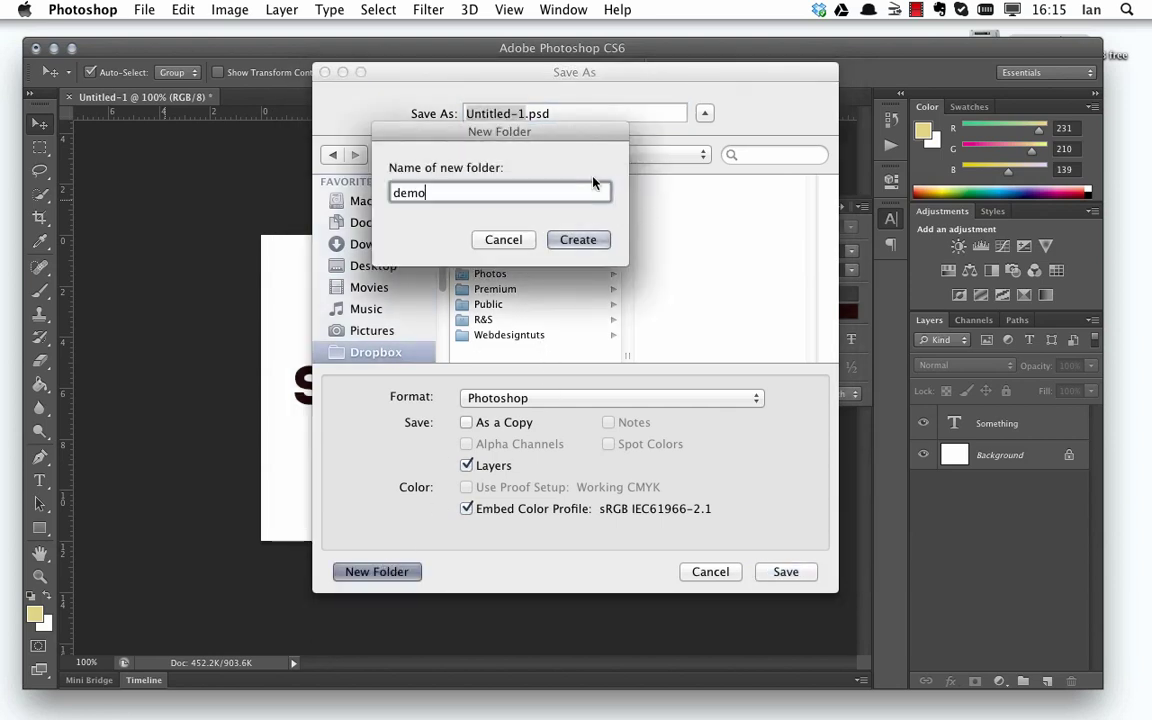
key("Return")
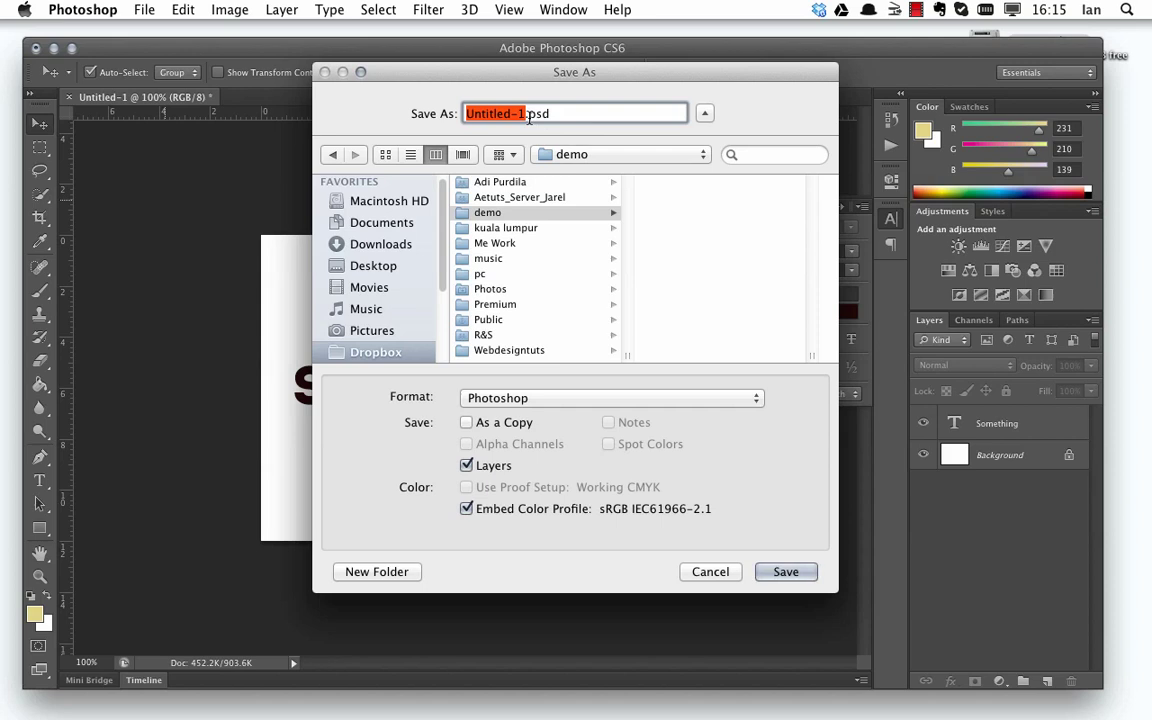
Save the document as something.psd in the demo folder in Photoshop format, accepting the format options
type("somet")
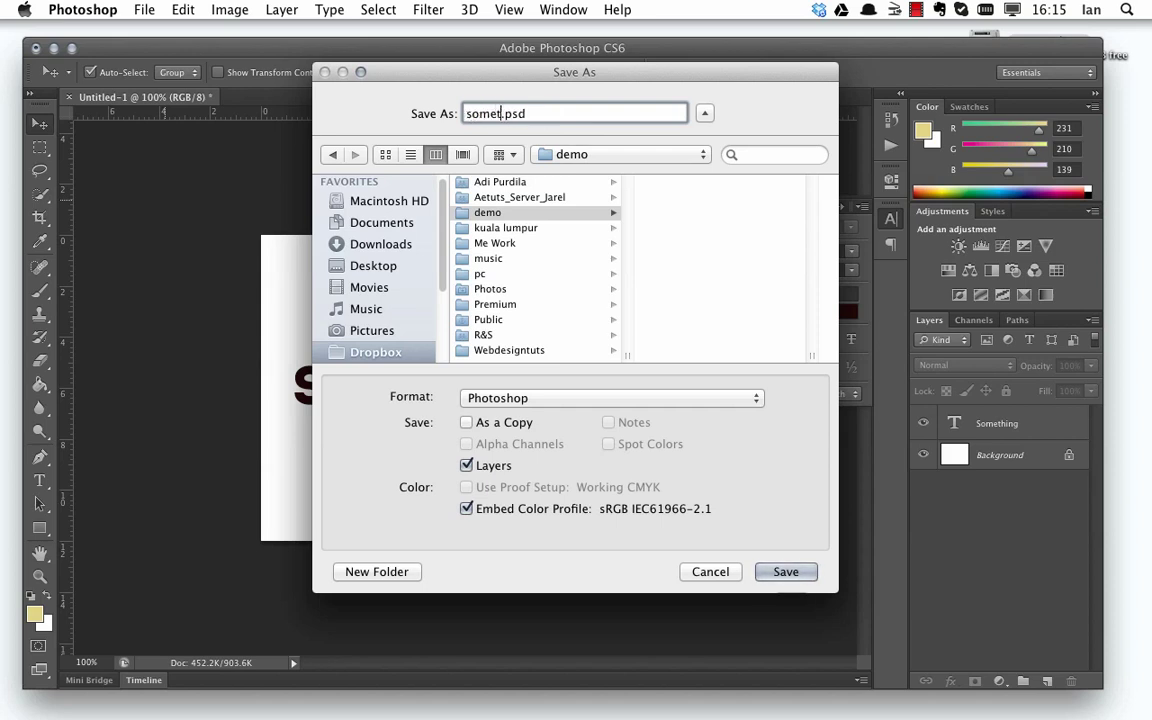
type("hing")
left_click(786, 572)
left_click(768, 292)
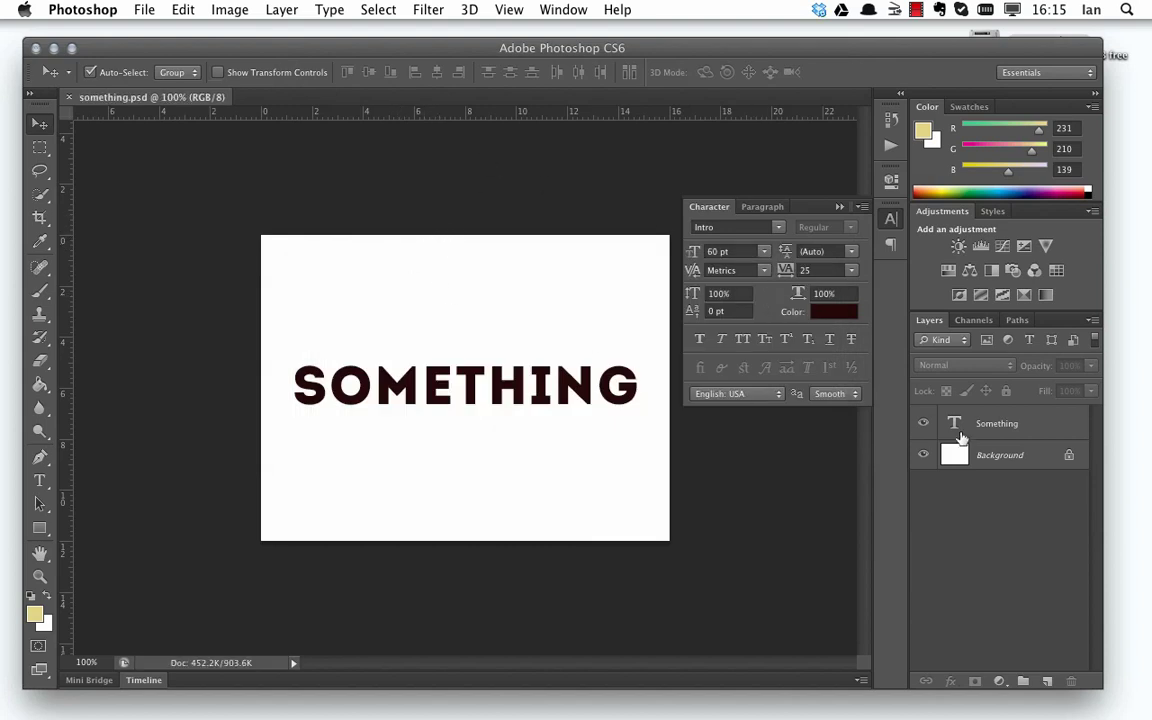
Recolour the "Something" text to a bright orange-red
left_click(1026, 433)
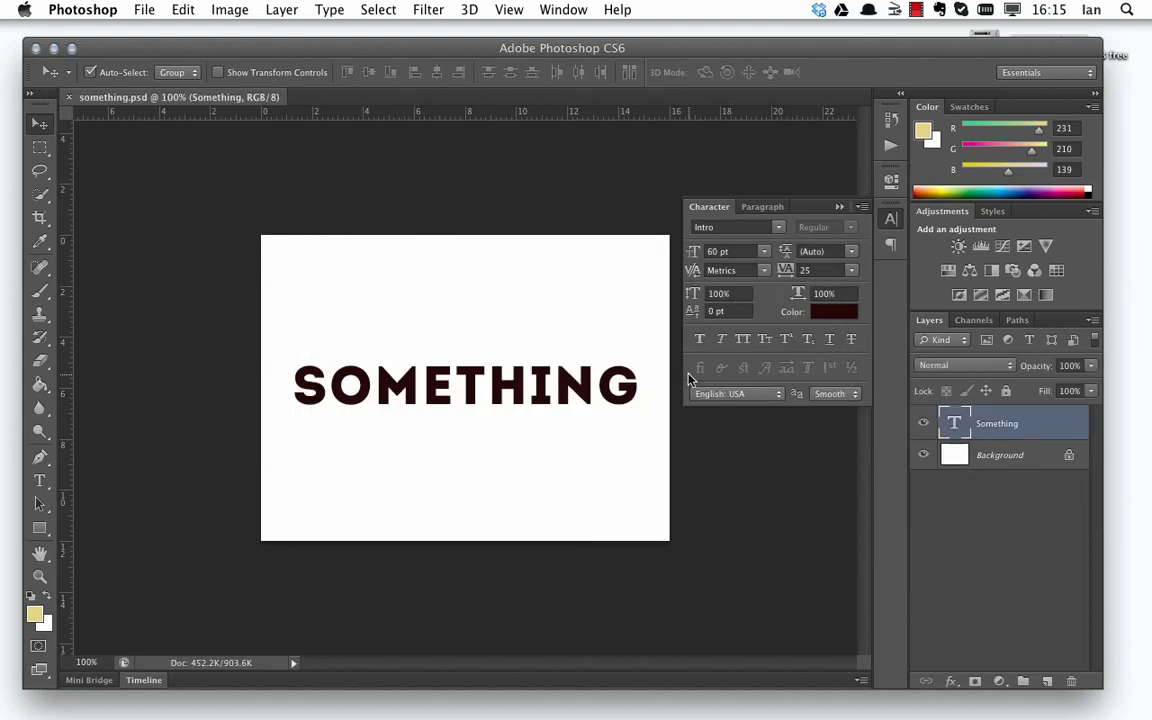
left_click(840, 313)
left_click_drag(463, 478, 458, 421)
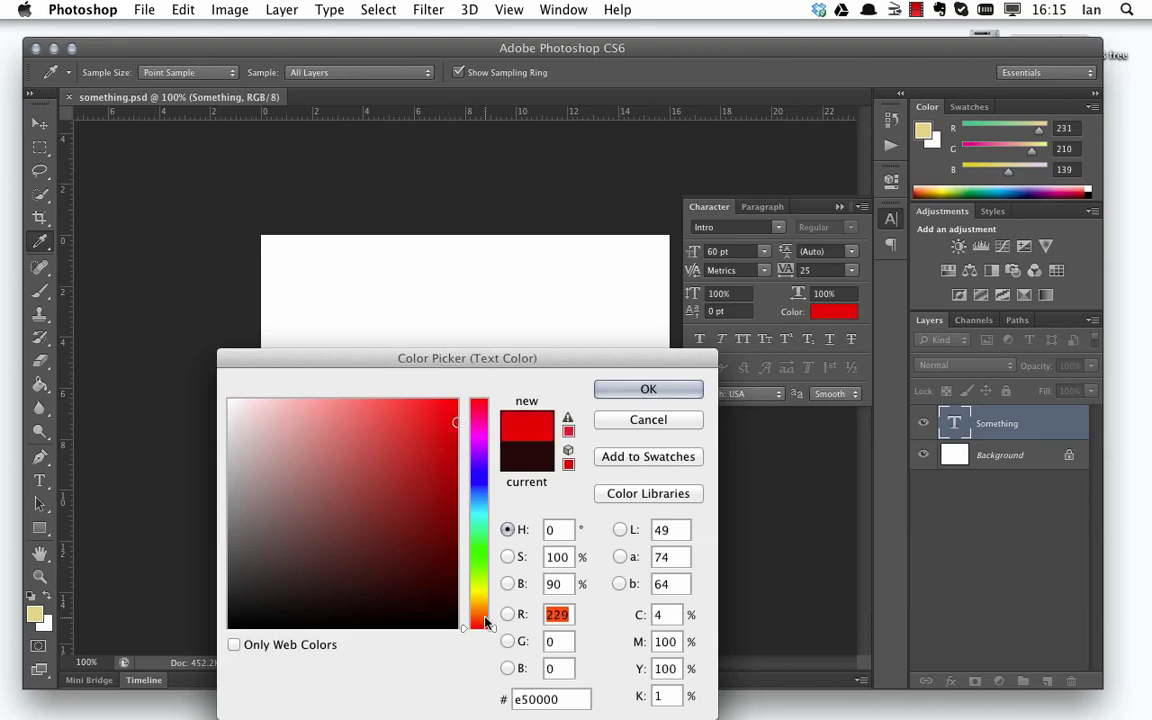
left_click_drag(485, 622, 481, 613)
left_click(628, 390)
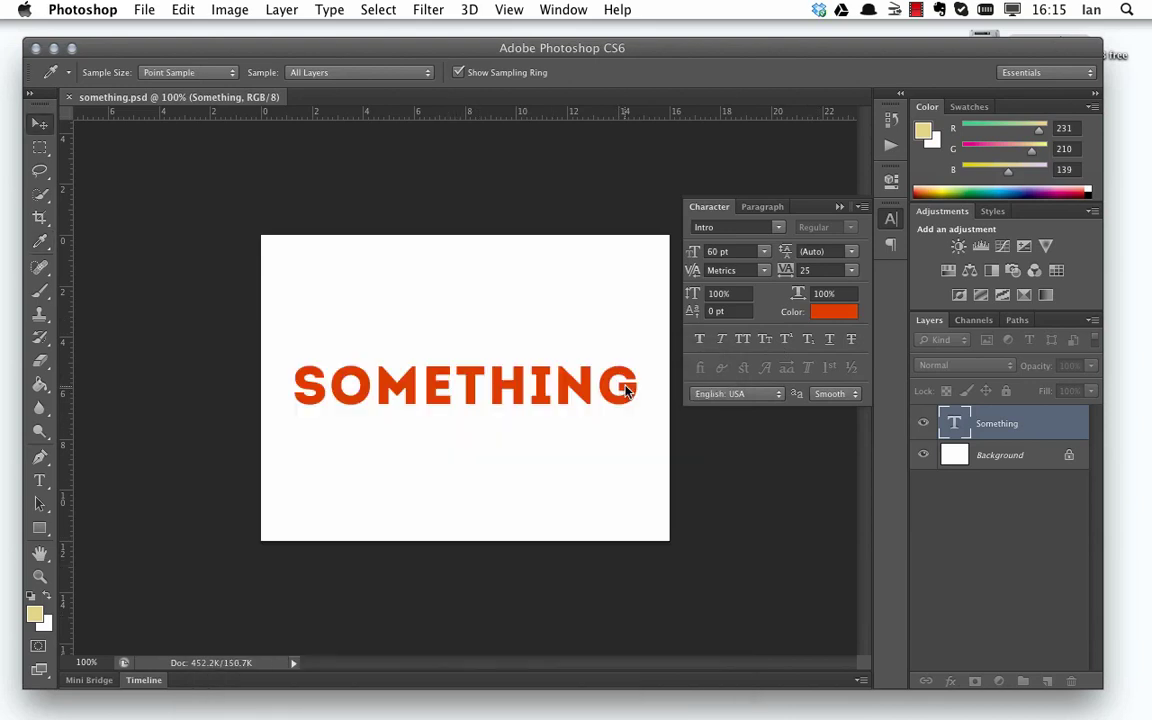
key("v")
Convert the locked Background to a regular layer filled with the pale yellow foreground colour, and save the document
double_click(960, 455)
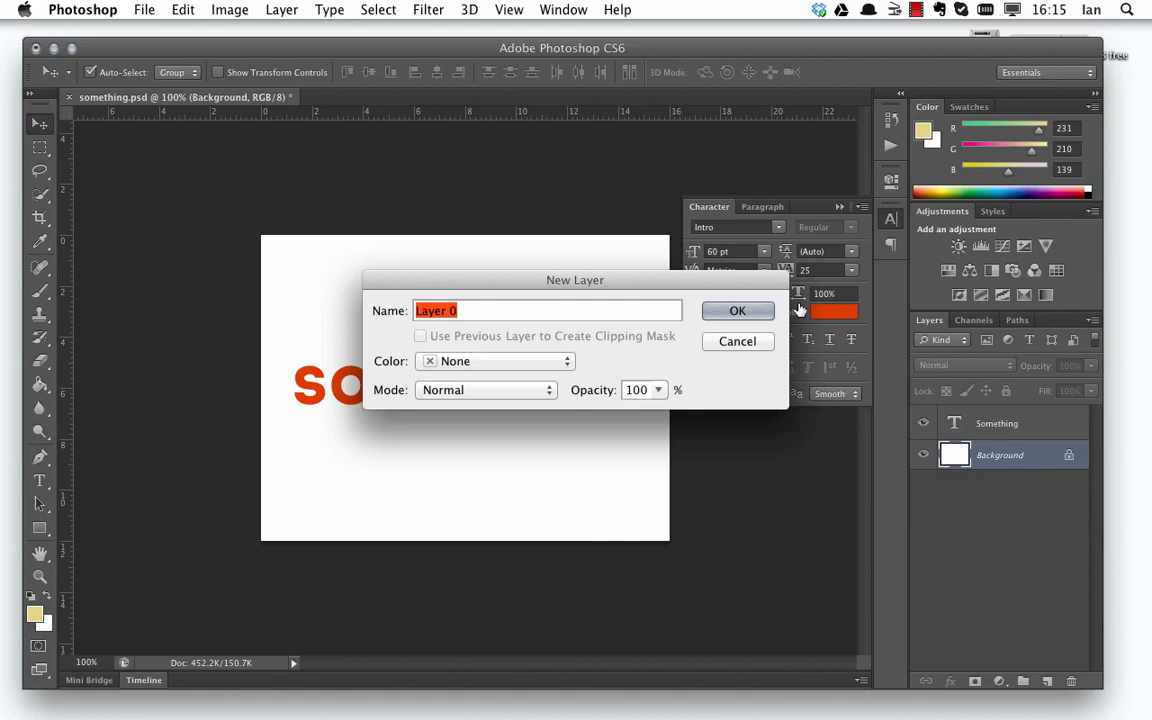
key("Return")
left_click(40, 384)
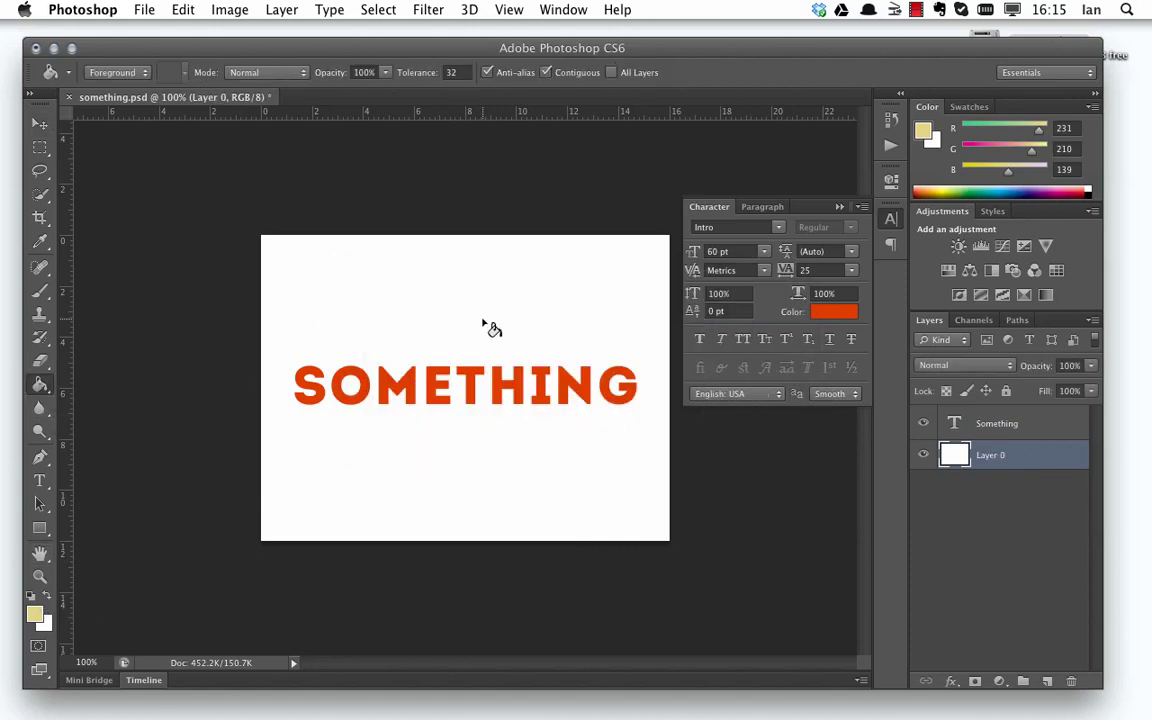
left_click(491, 328)
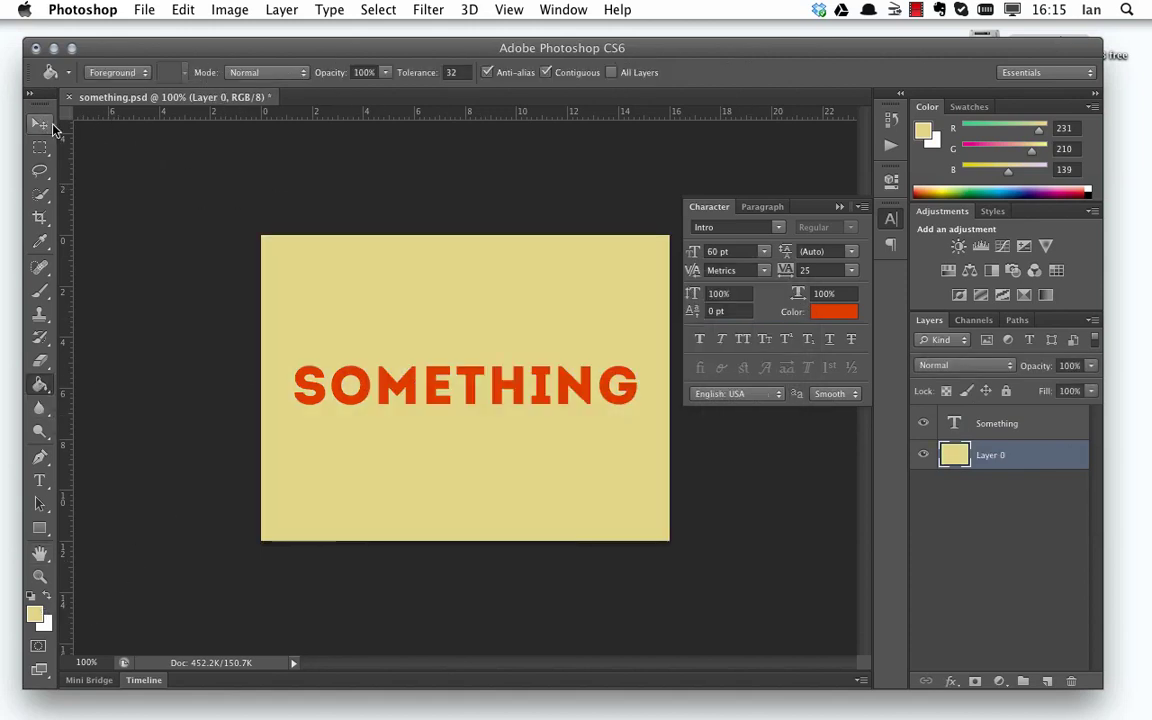
key("super+s")
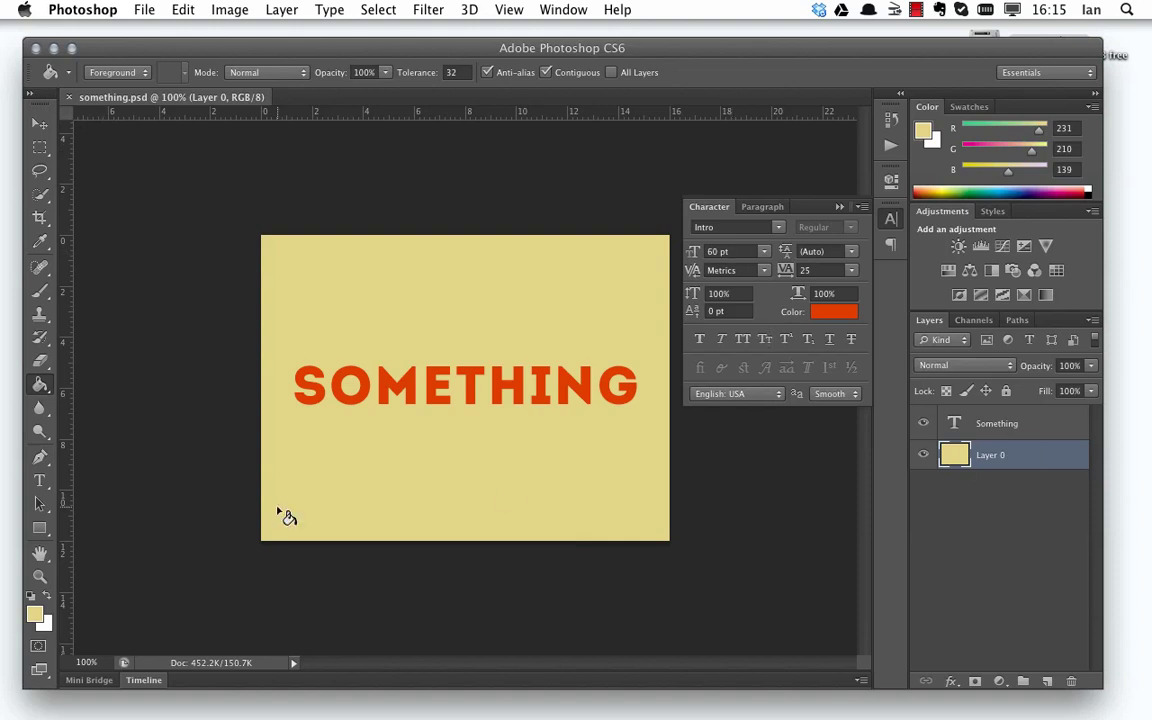
Set the foreground colour to light blue b8e5f5 and fill the background layer with it
left_click(34, 614)
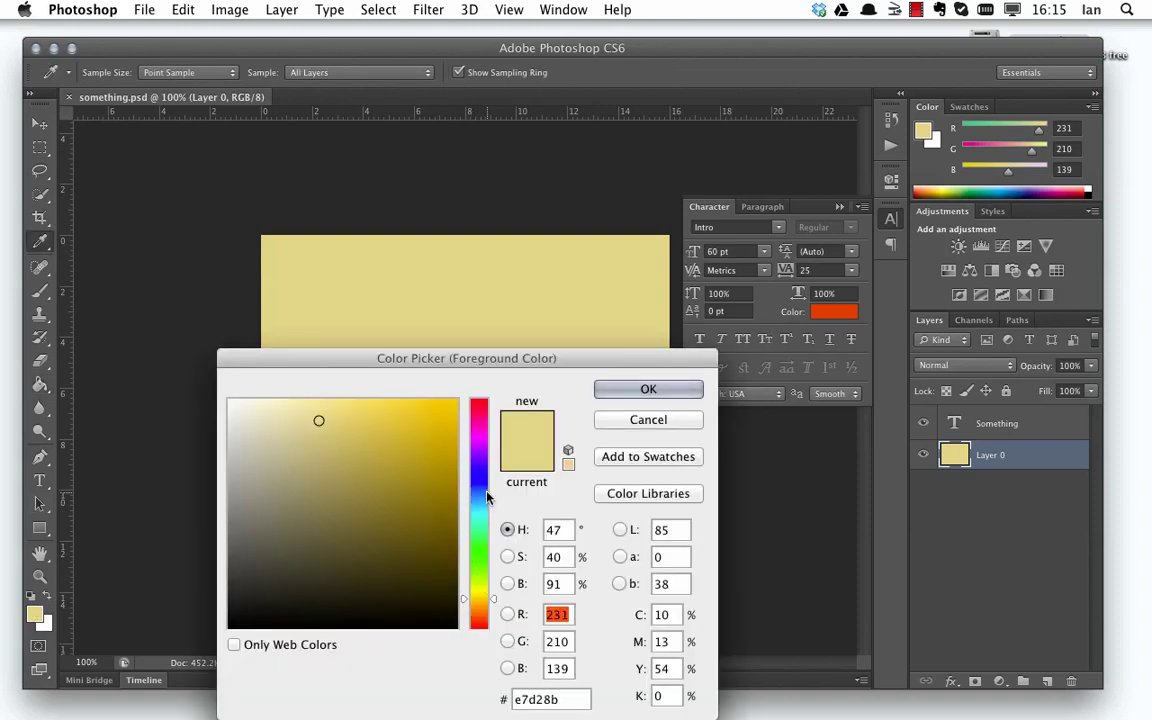
left_click(483, 513)
left_click(285, 405)
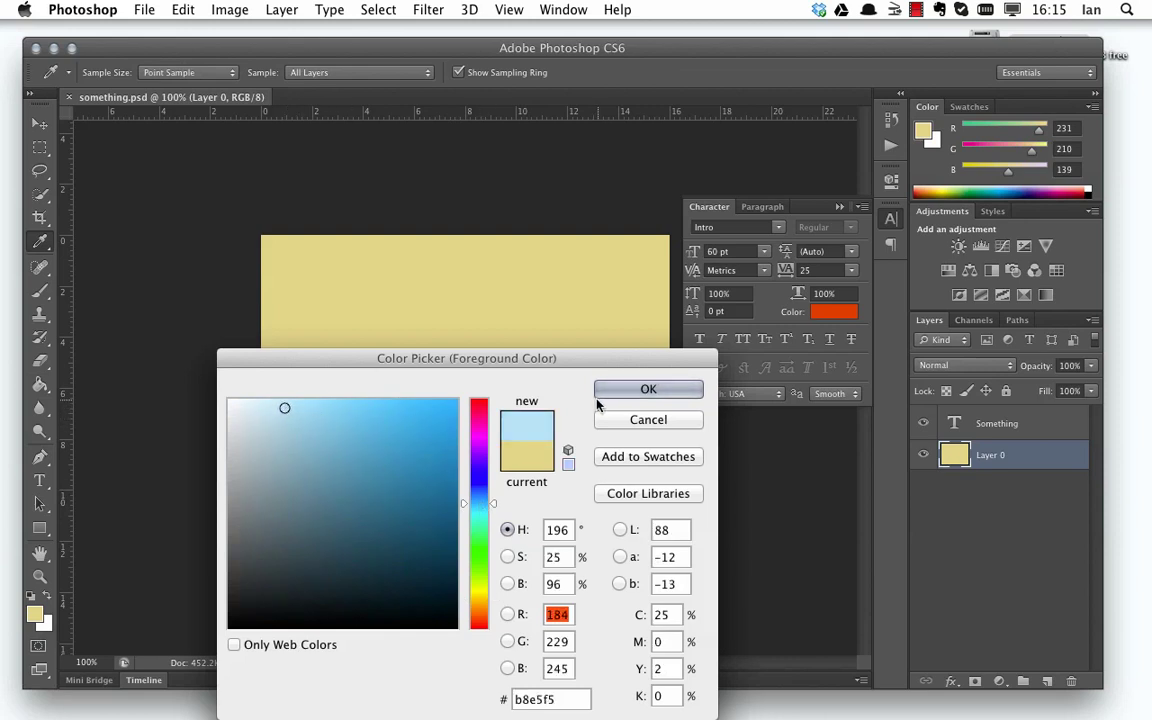
left_click(605, 396)
left_click(372, 328)
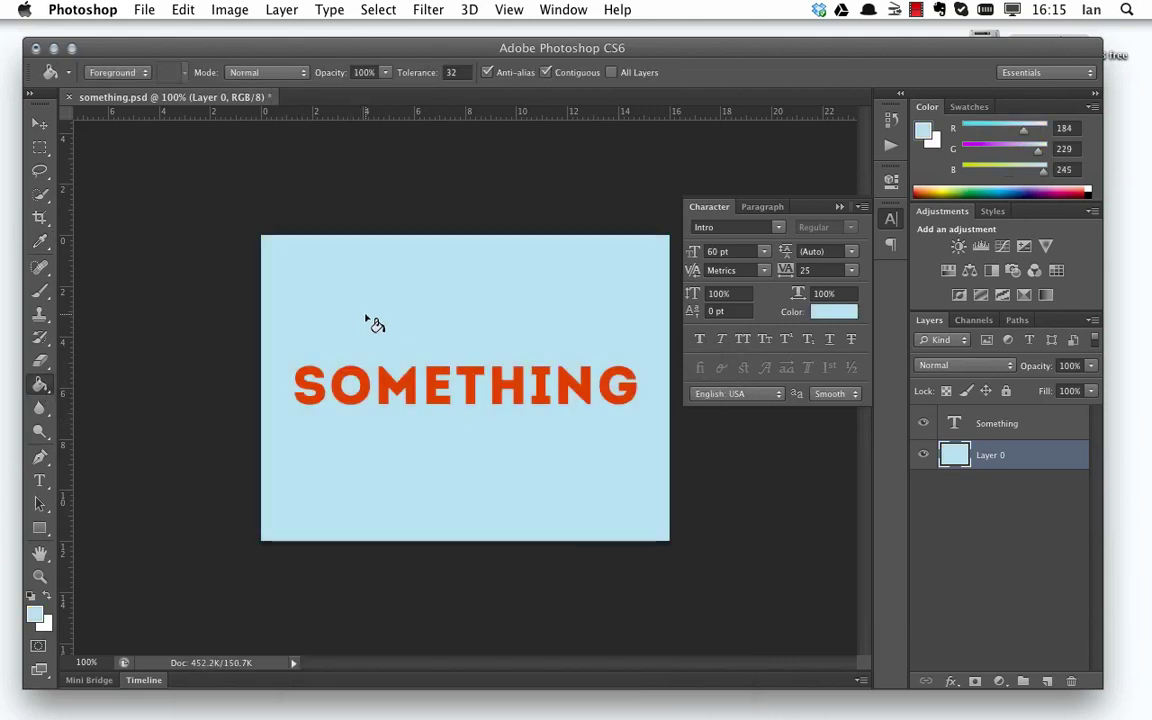
Rotate the "Something" text by 180 degrees with Free Transform so it sits upside down
left_click(34, 121)
left_click(478, 390)
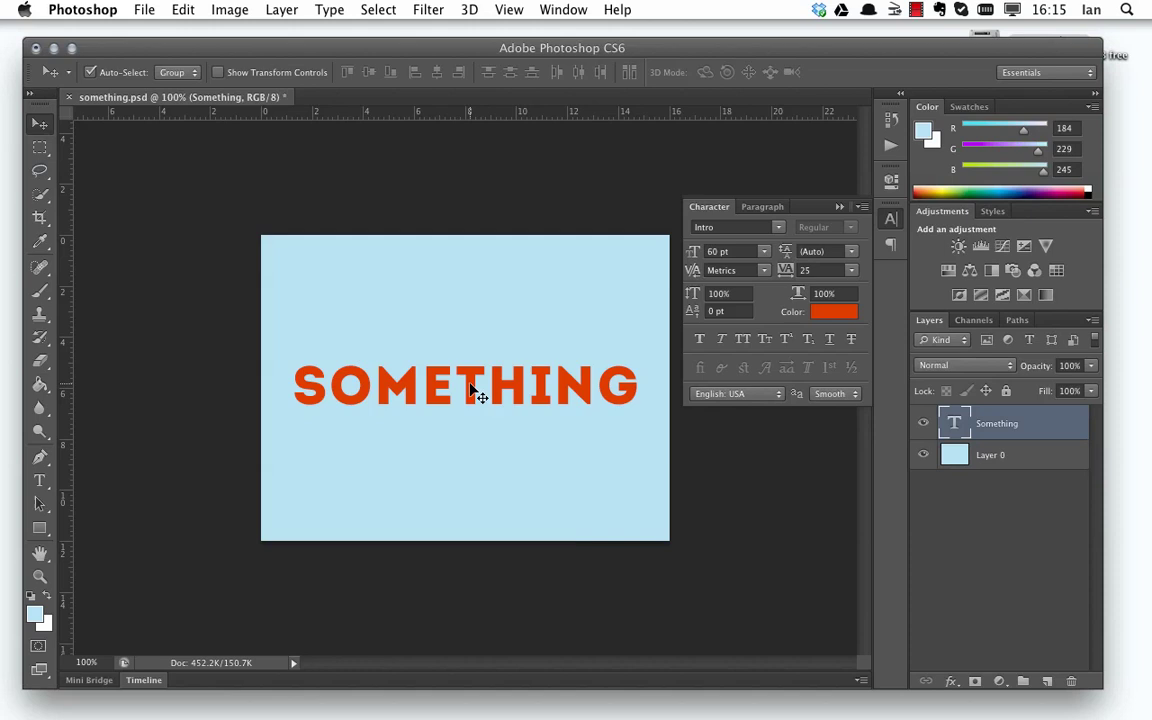
key("super+t")
left_click_drag(652, 340, 205, 425)
double_click(373, 405)
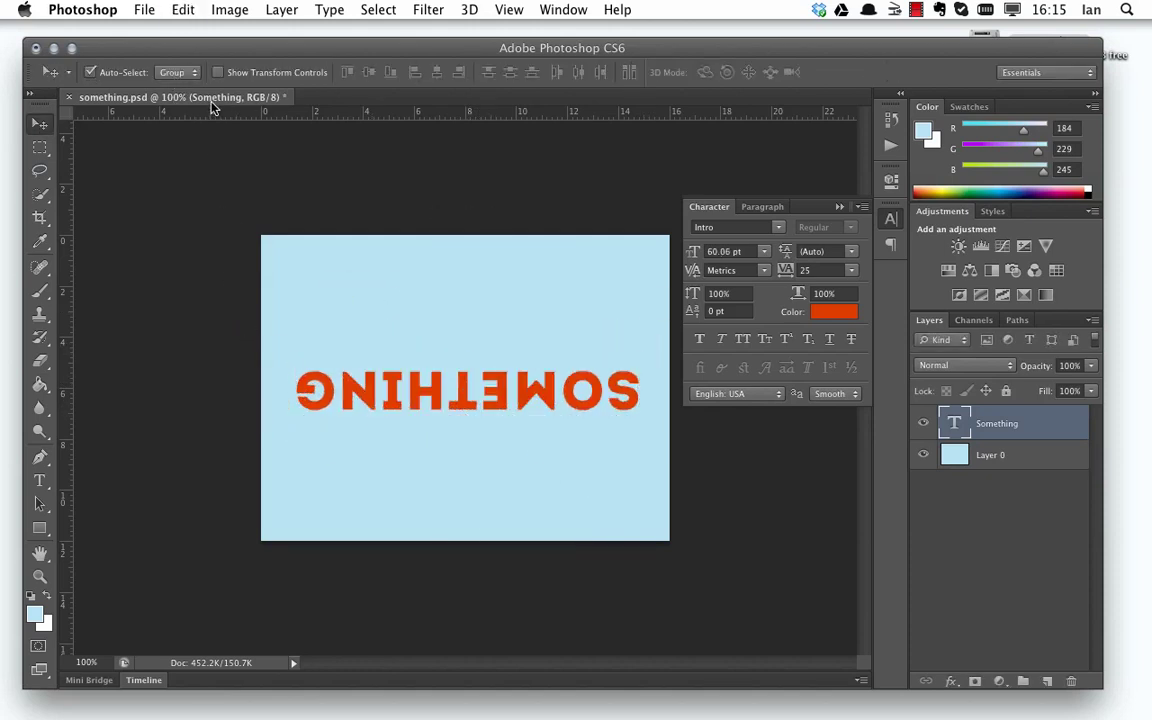
Save the changes to something.psd and close the Photoshop window
key("super+s")
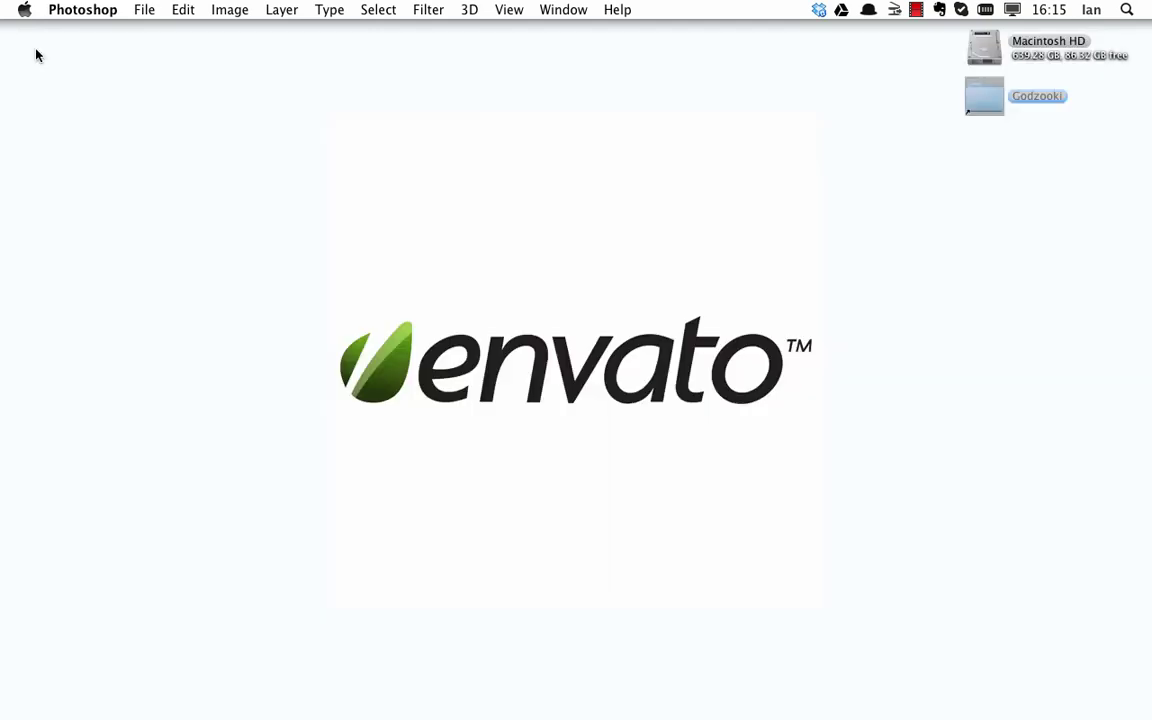
left_click(35, 48)
Switch to Finder by opening the Dropbox folder and show the contents of the demo folder
left_click(819, 10)
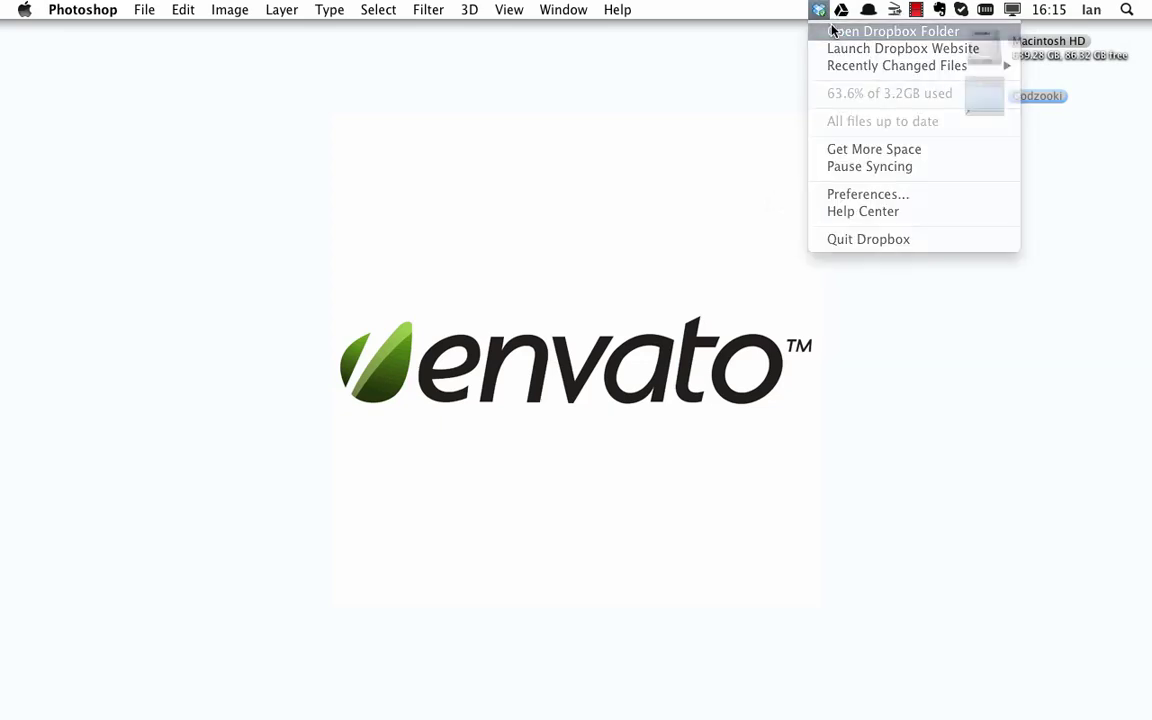
left_click(840, 31)
left_click(334, 218)
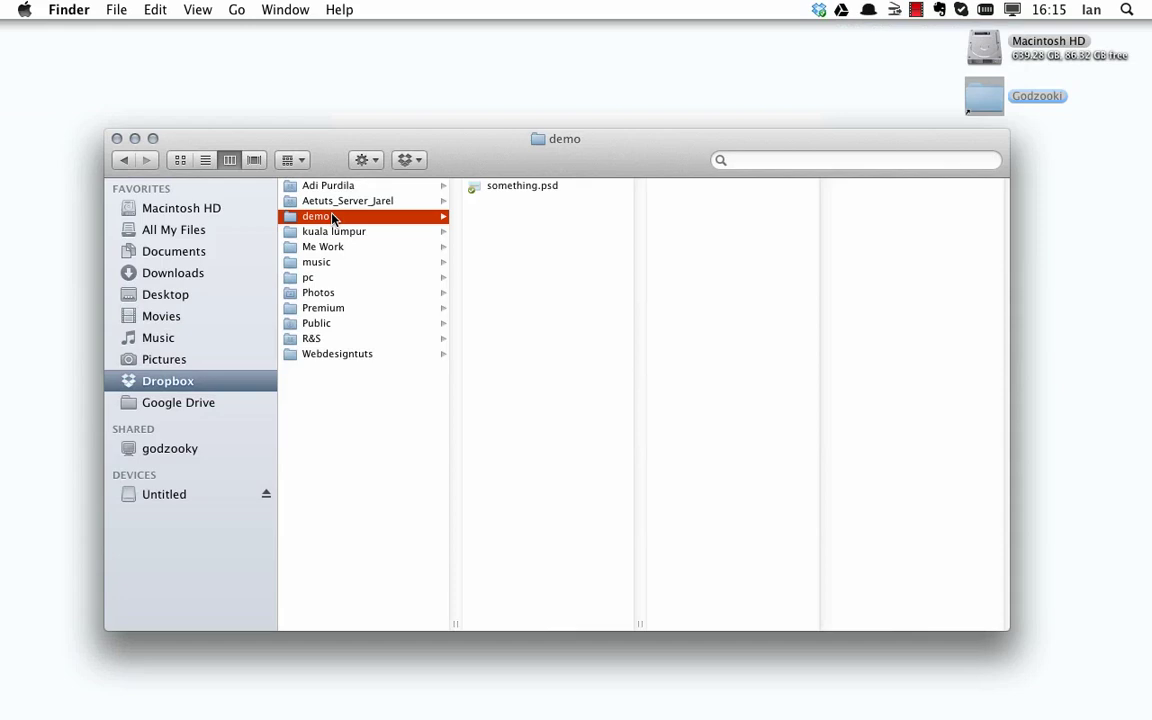
Switch from Finder to the Dropbox website for something.psd in the demo folder and open its previous versions
left_click(508, 190)
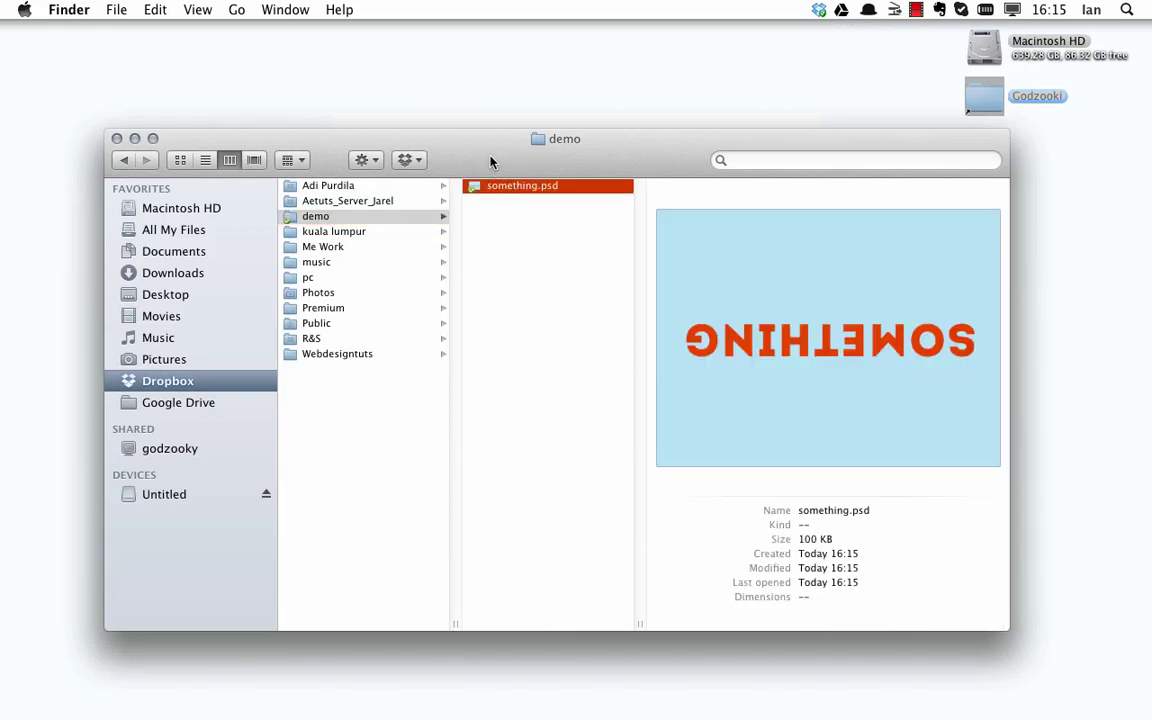
right_click(501, 191)
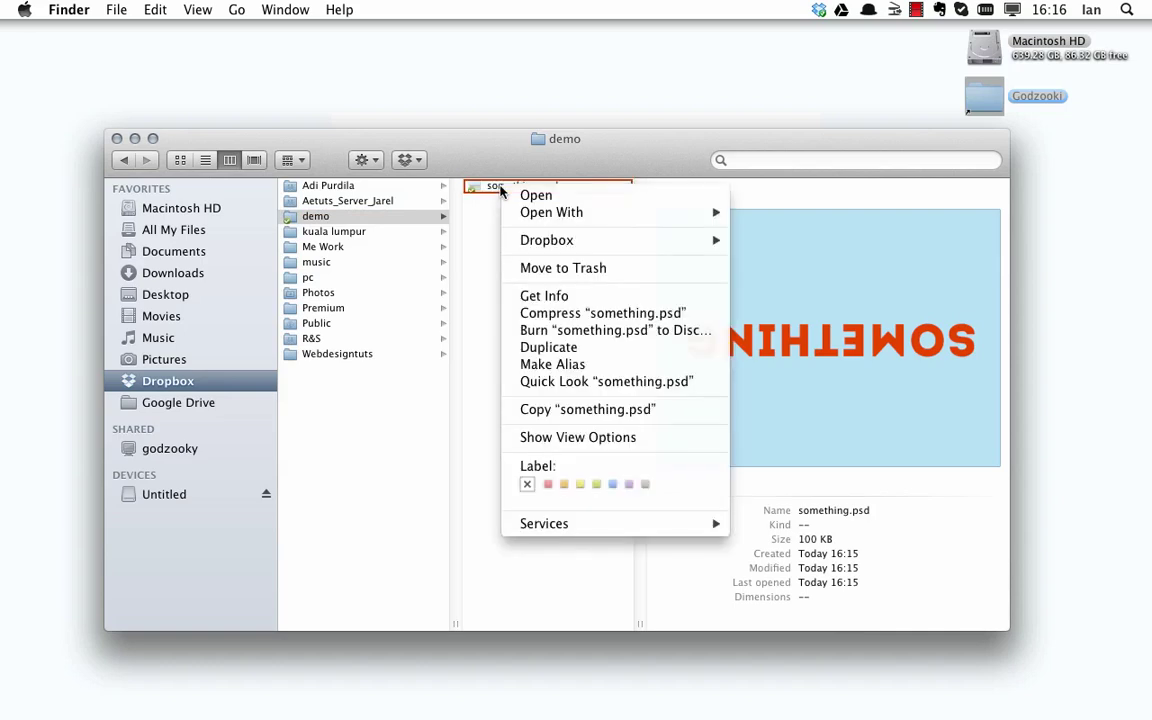
mouse_move(505, 240)
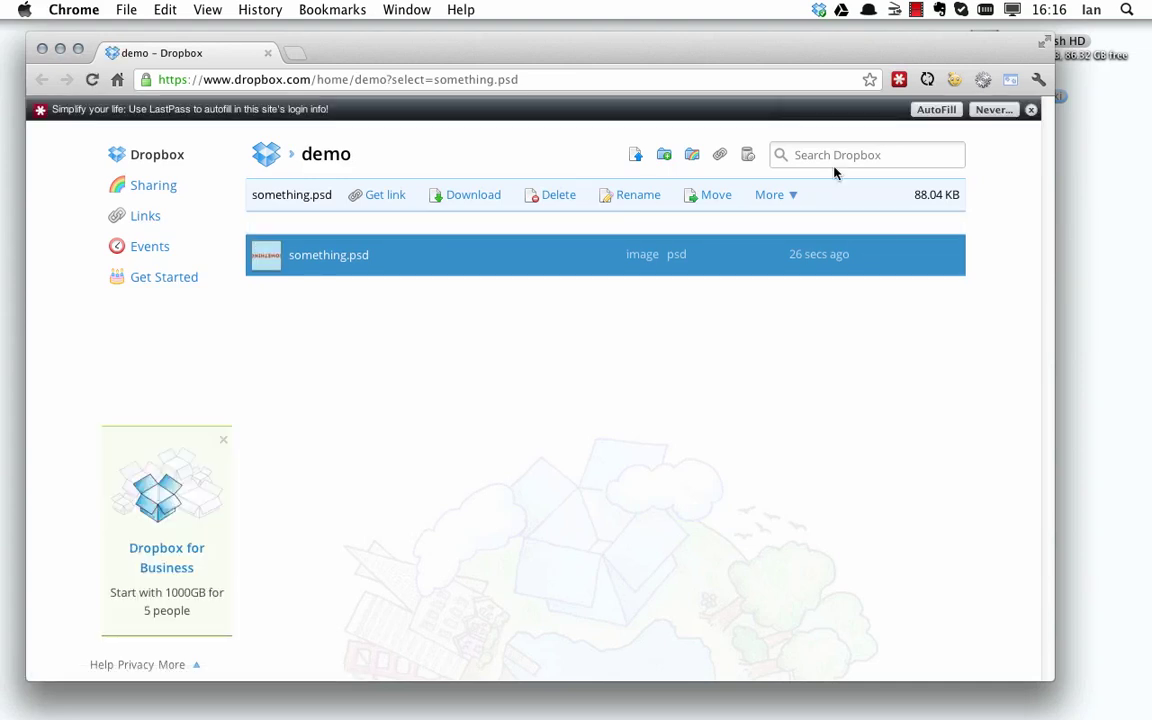
left_click(1031, 110)
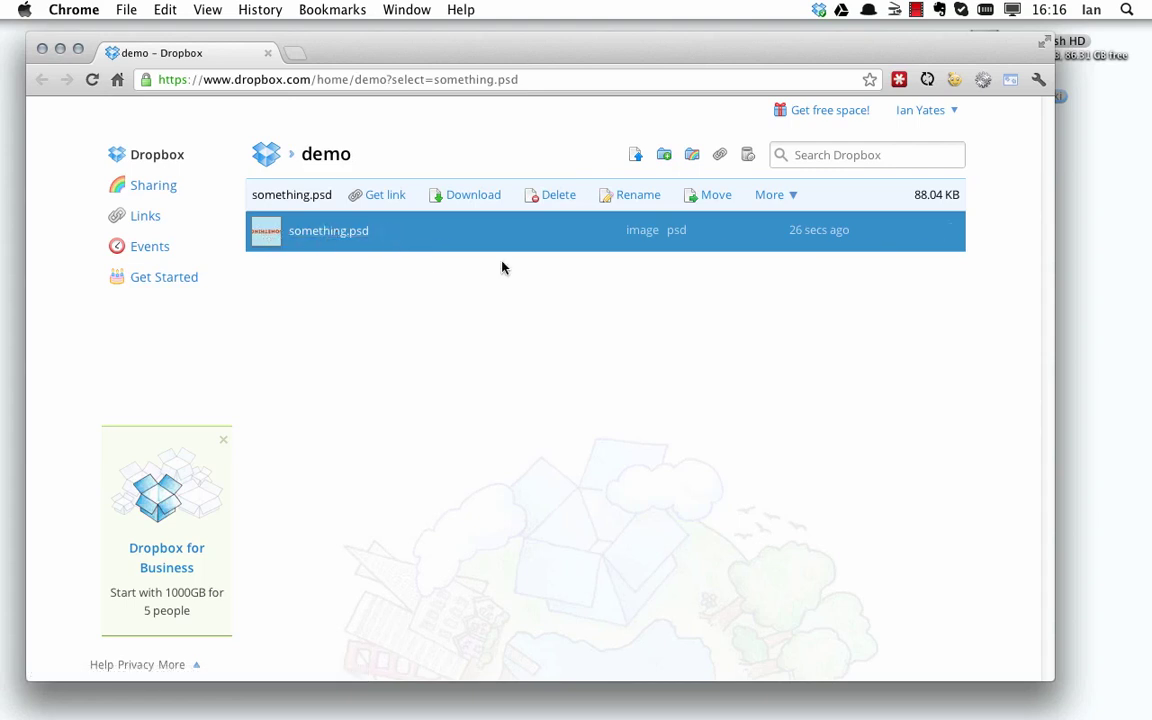
left_click(792, 198)
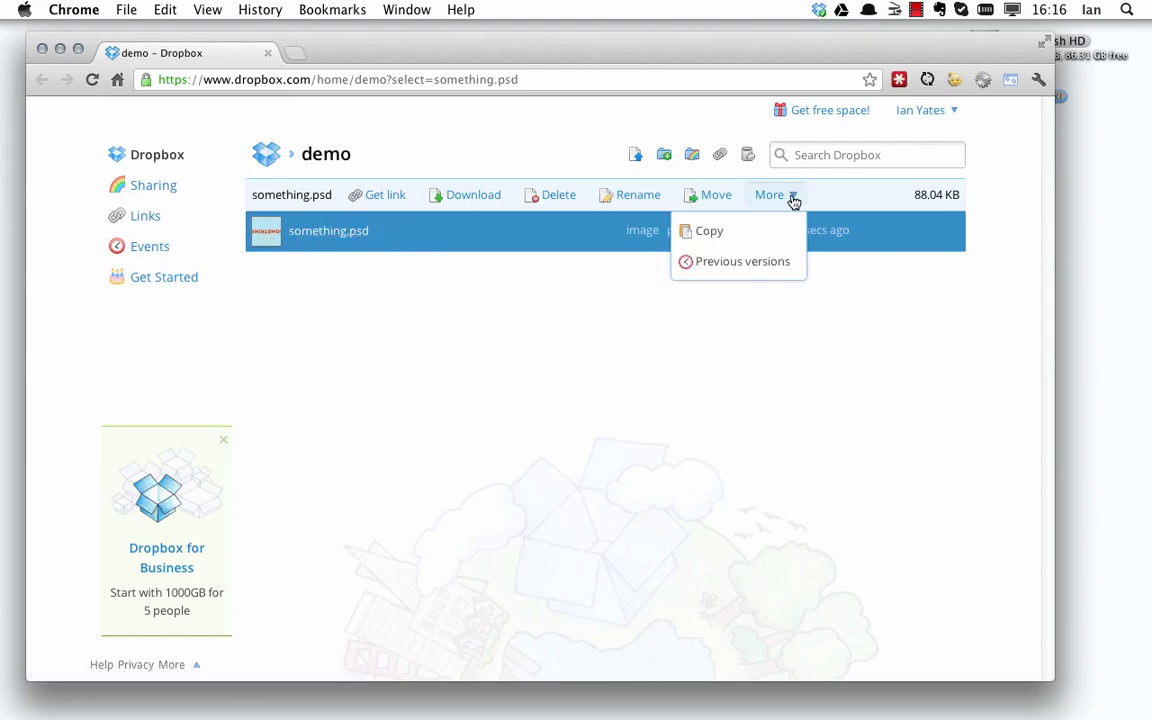
left_click(778, 262)
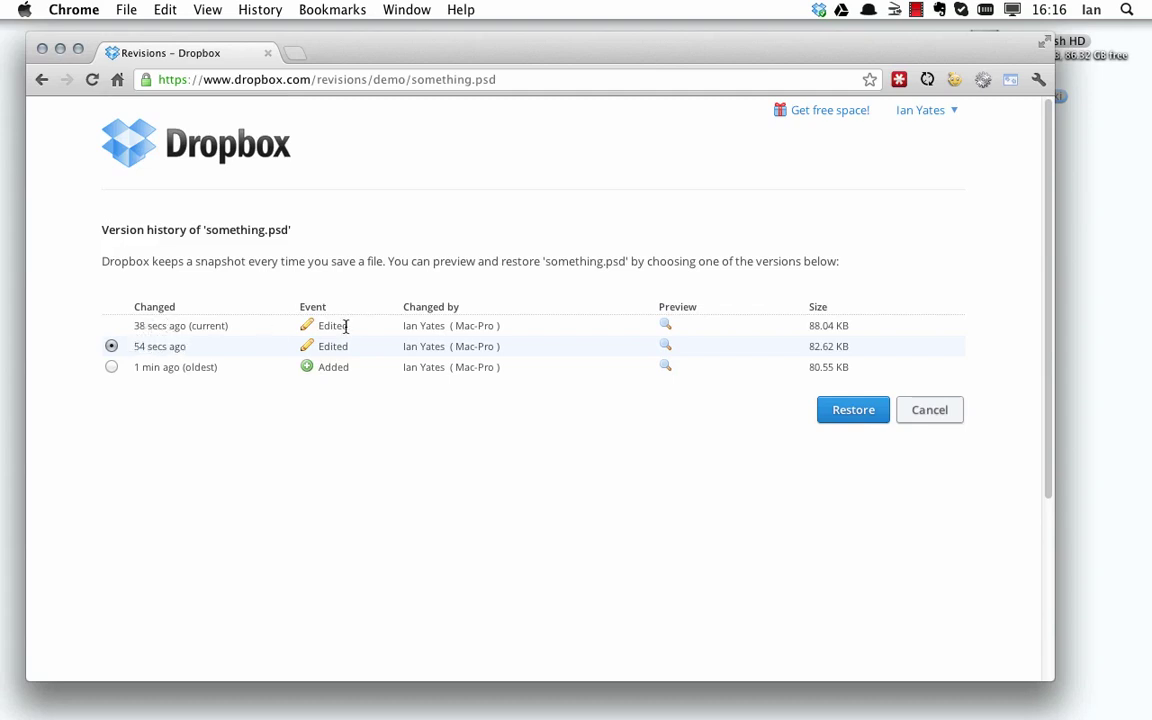
Preview the current and the oldest versions of something.psd from the version history, allowing the QuickTime plug-in to run
left_click(664, 325)
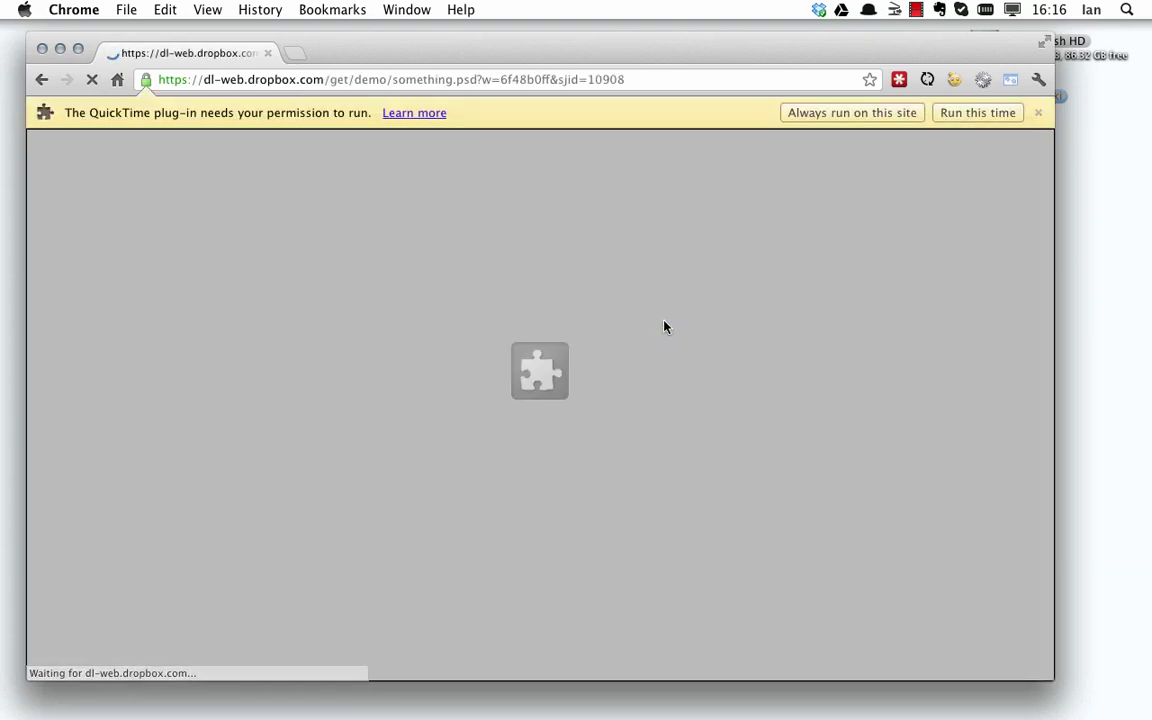
left_click(972, 113)
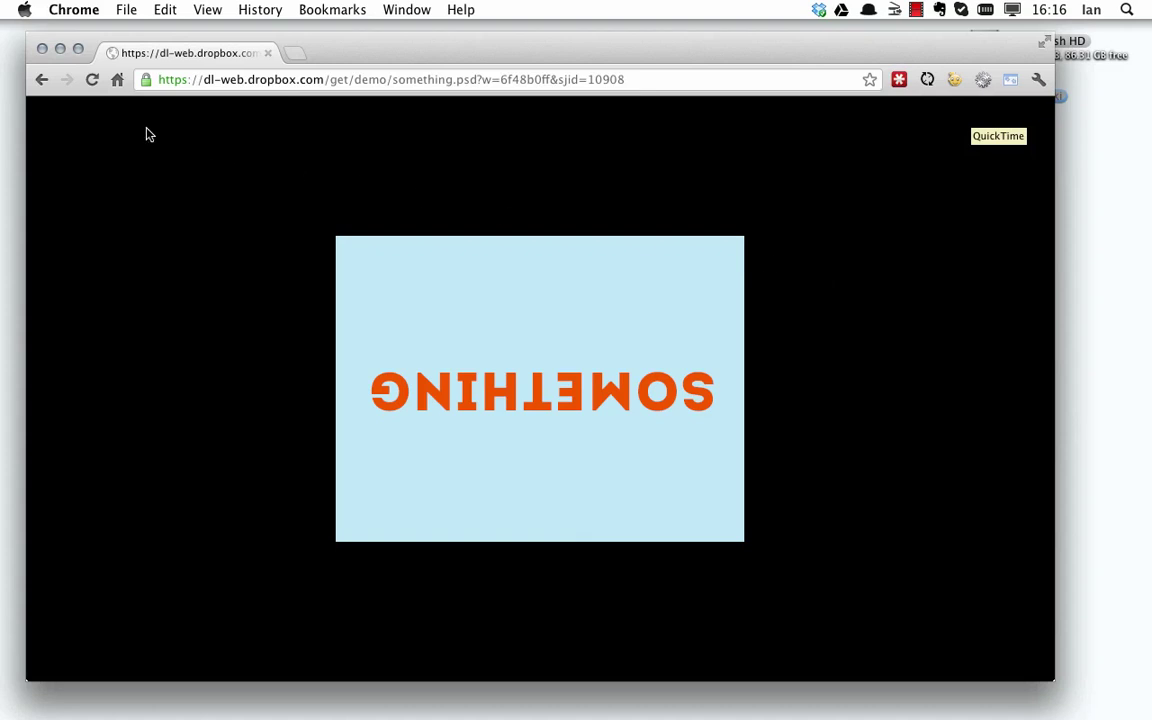
left_click(42, 80)
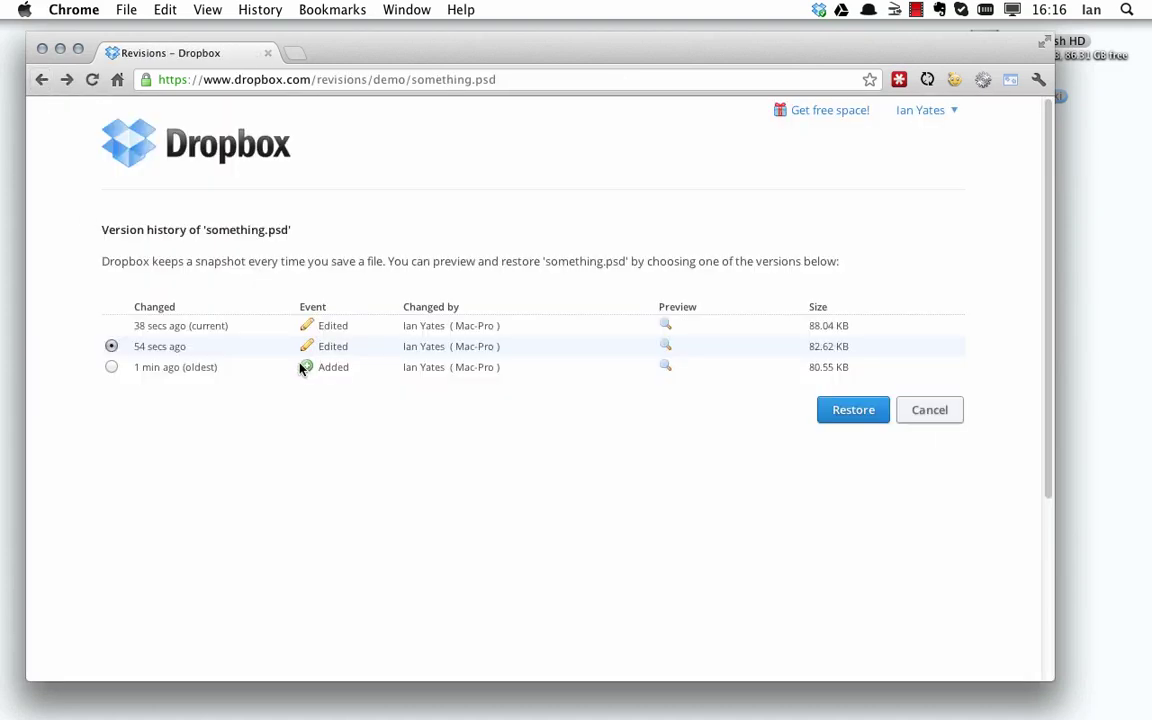
left_click(667, 369)
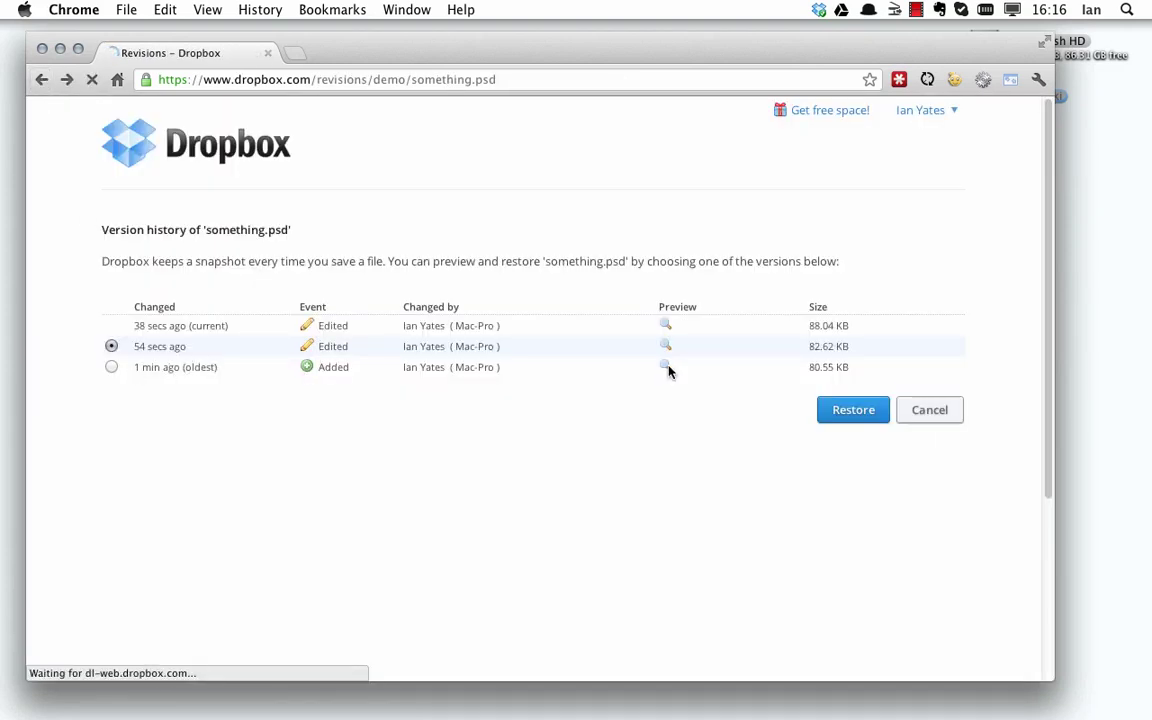
left_click(940, 111)
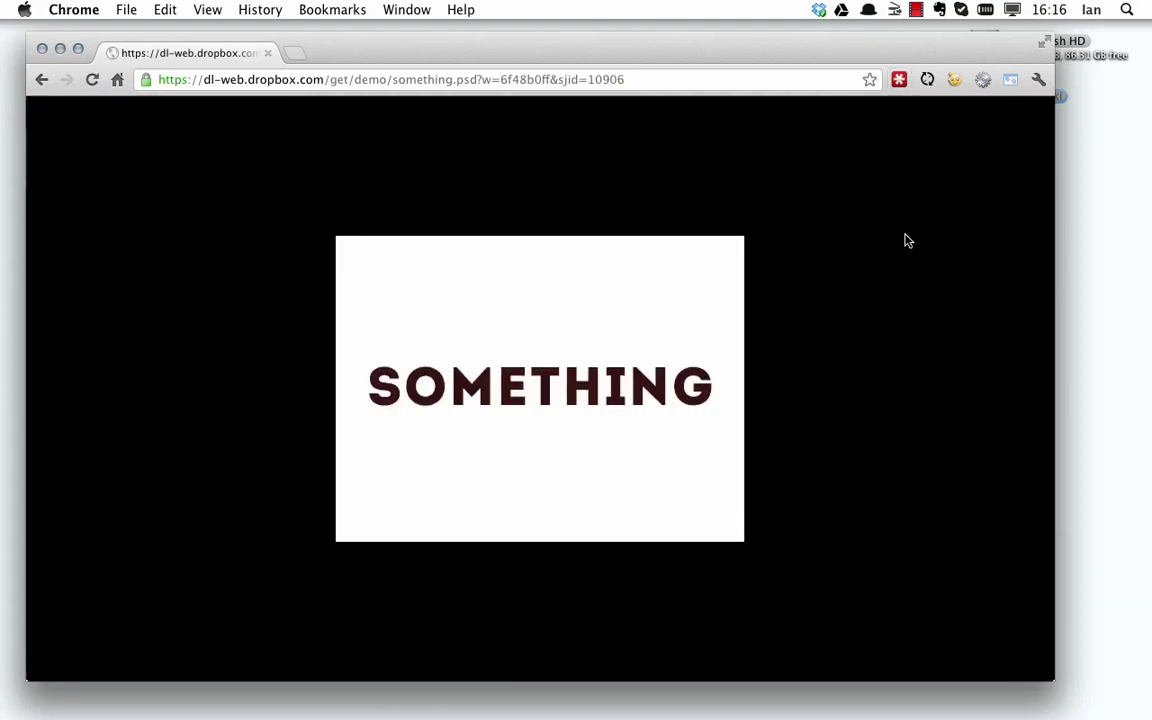
left_click(42, 80)
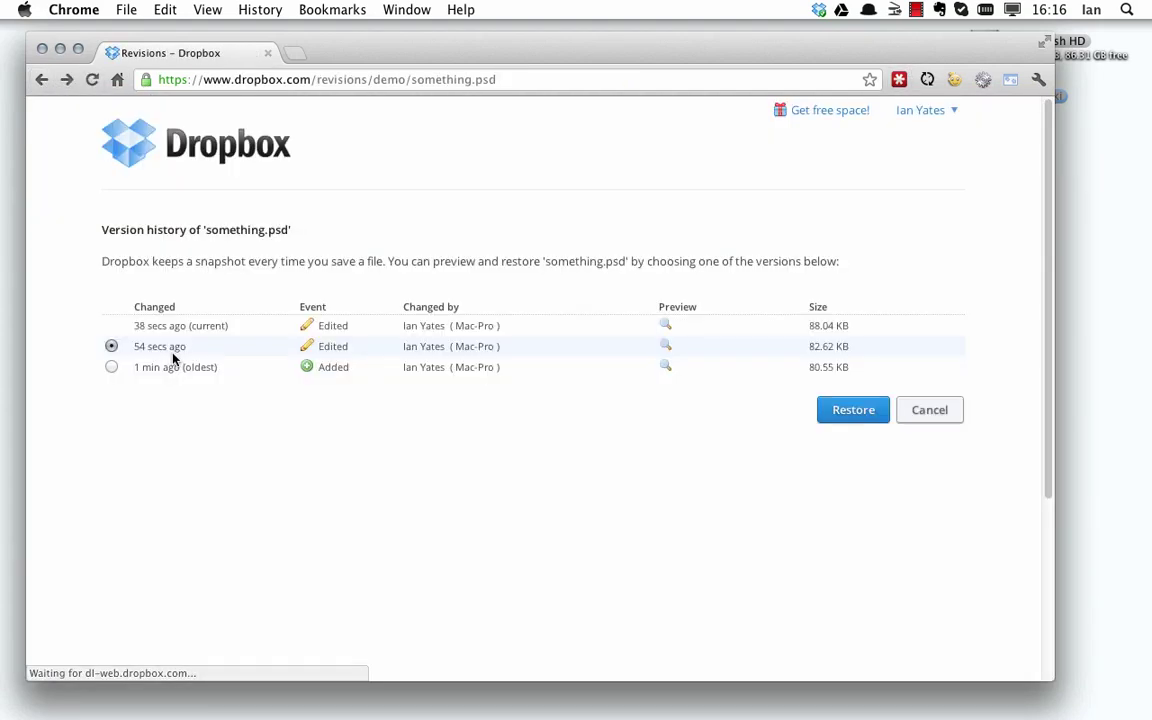
Restore the oldest version of something.psd and open the Dropbox update notification for the file
left_click(111, 368)
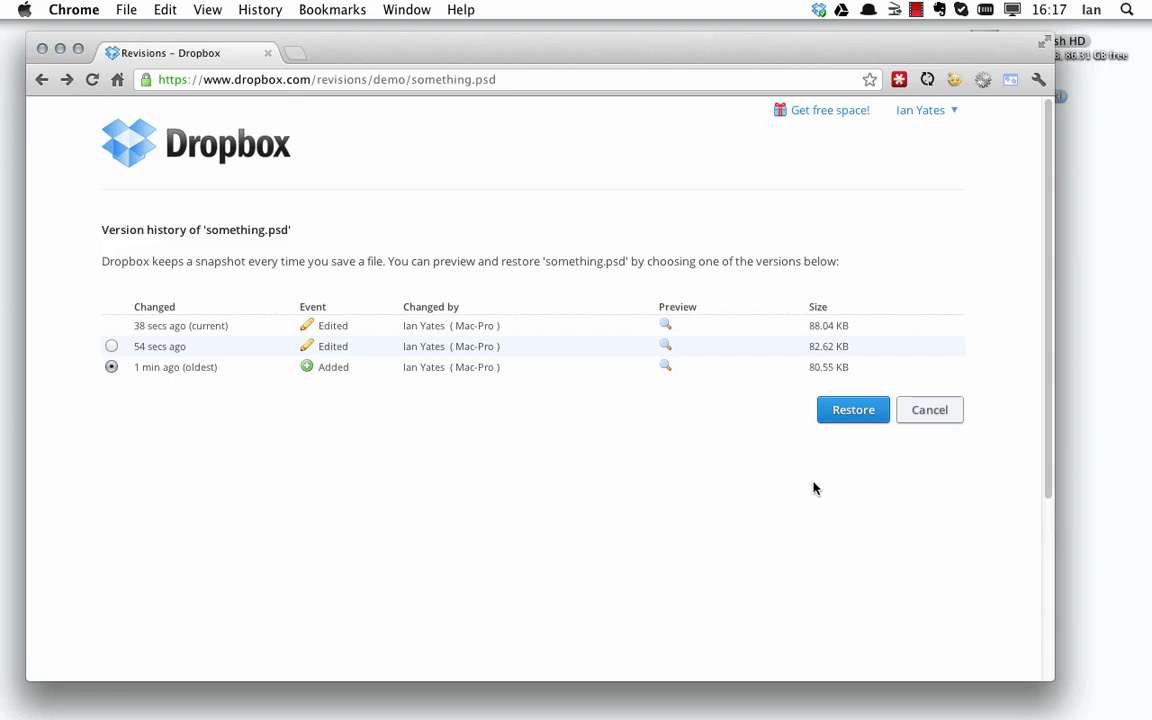
left_click(853, 411)
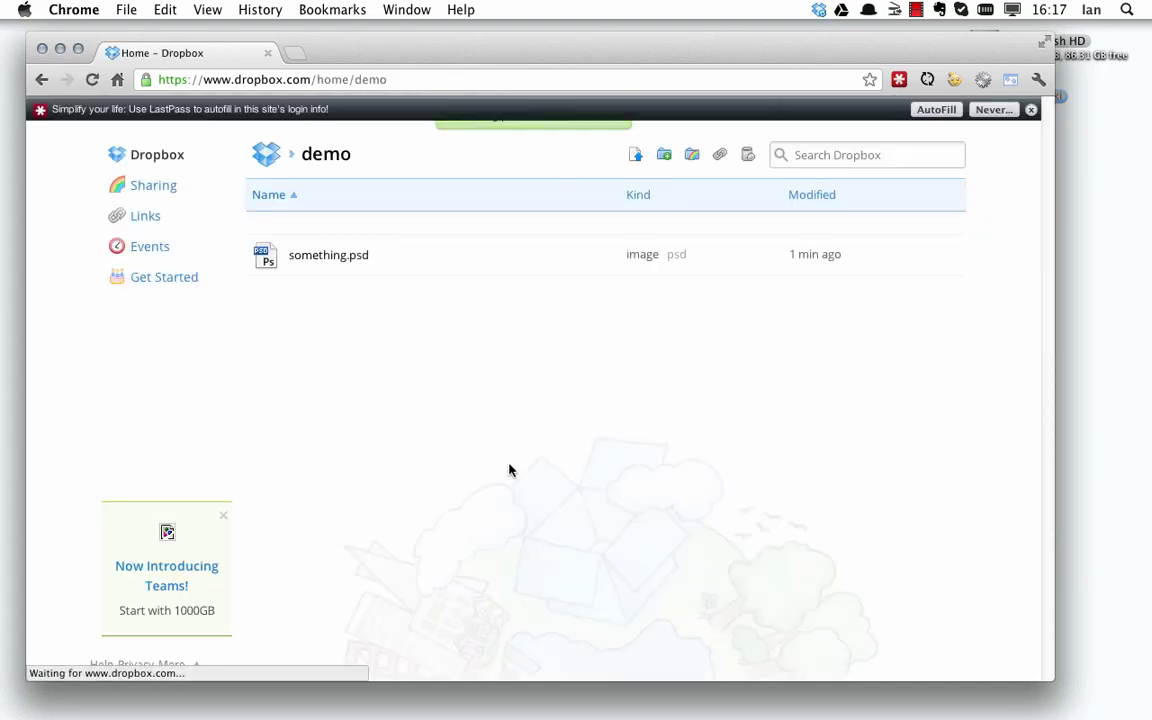
left_click(1031, 109)
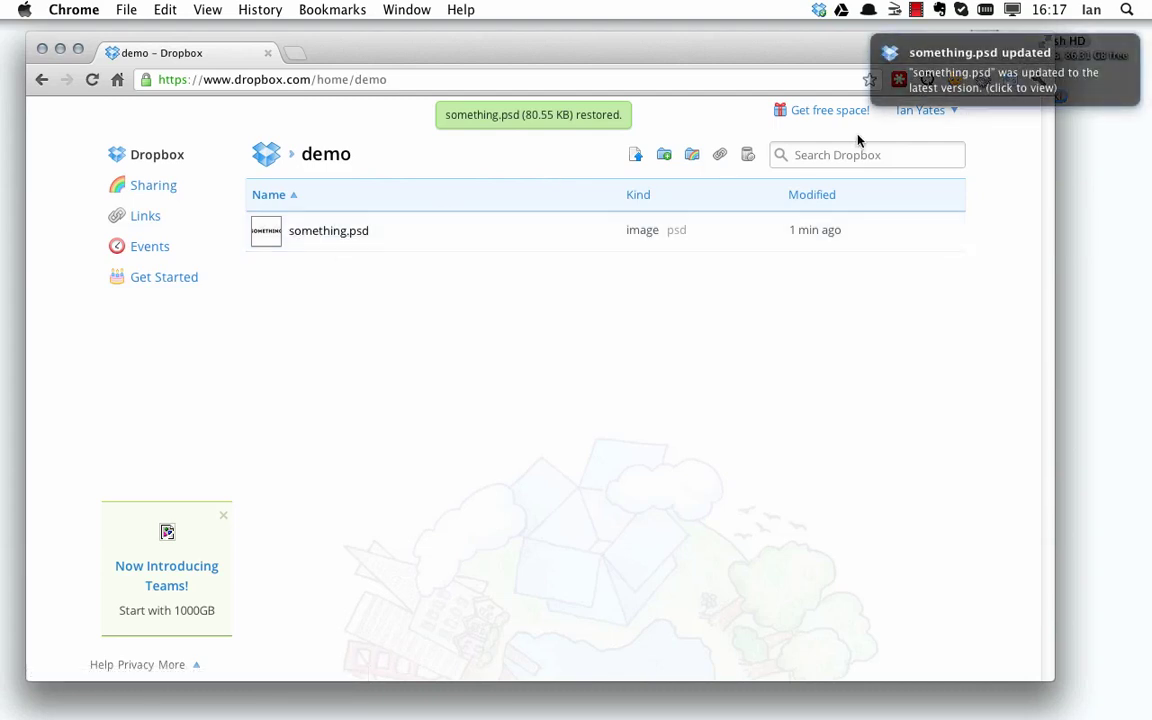
left_click(940, 62)
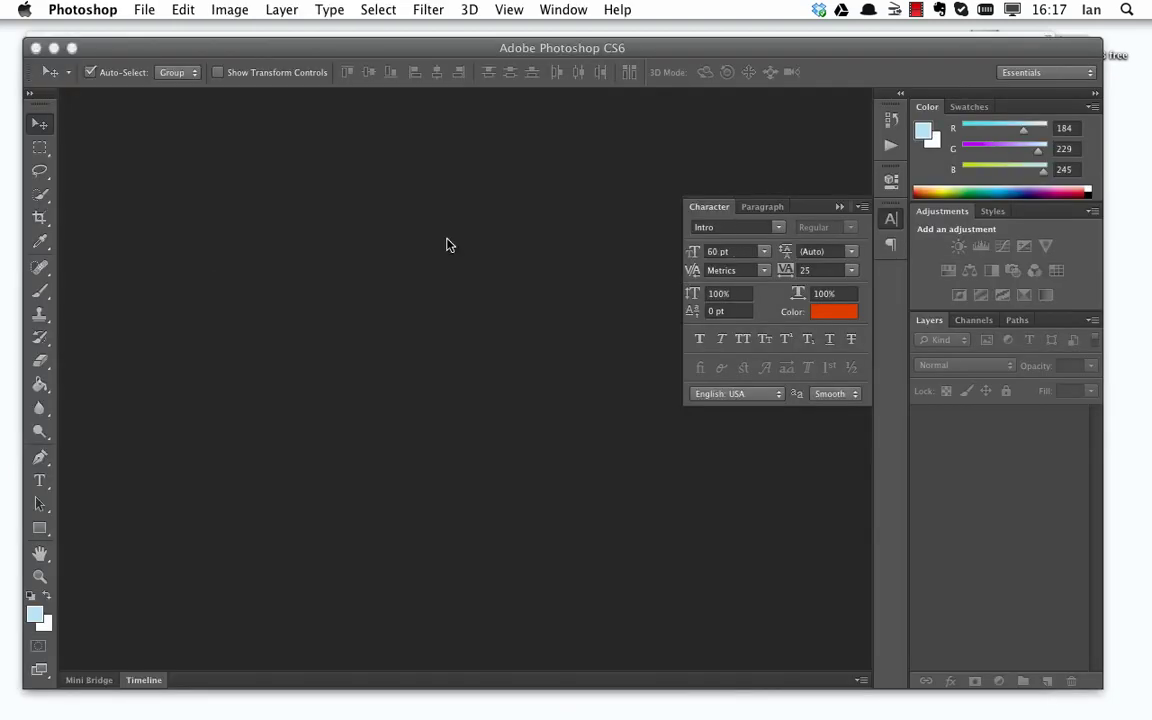
Open the recently used something.psd in Photoshop
left_click(146, 9)
mouse_move(300, 116)
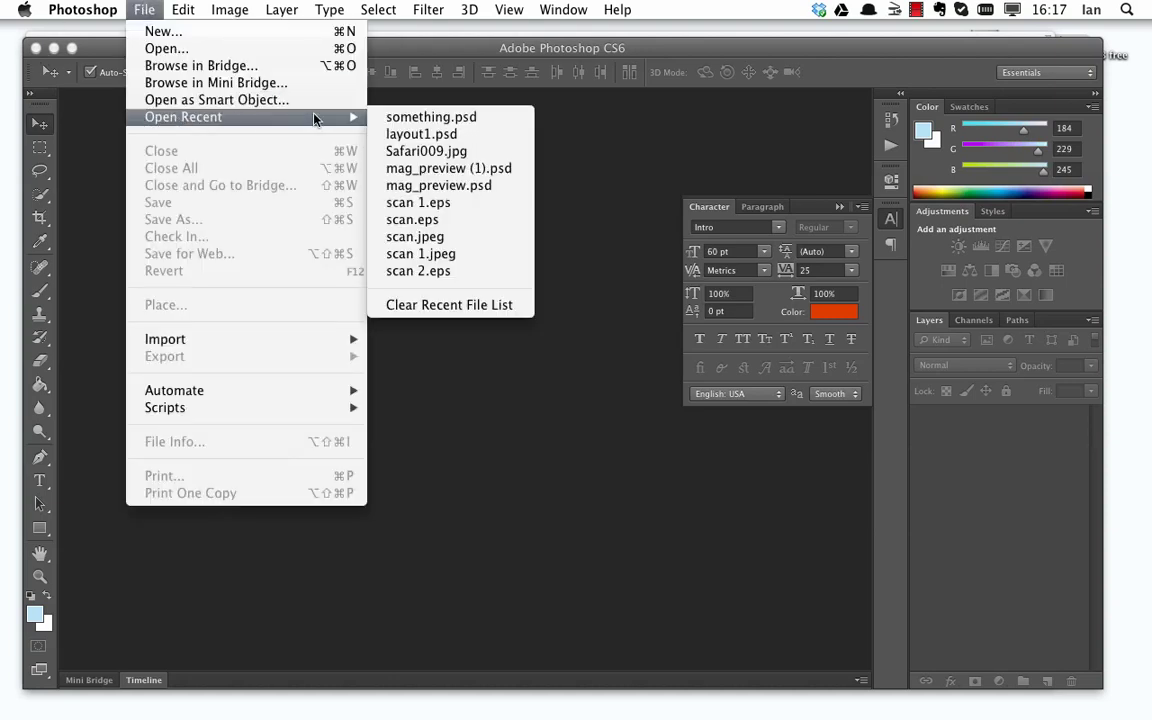
left_click(450, 116)
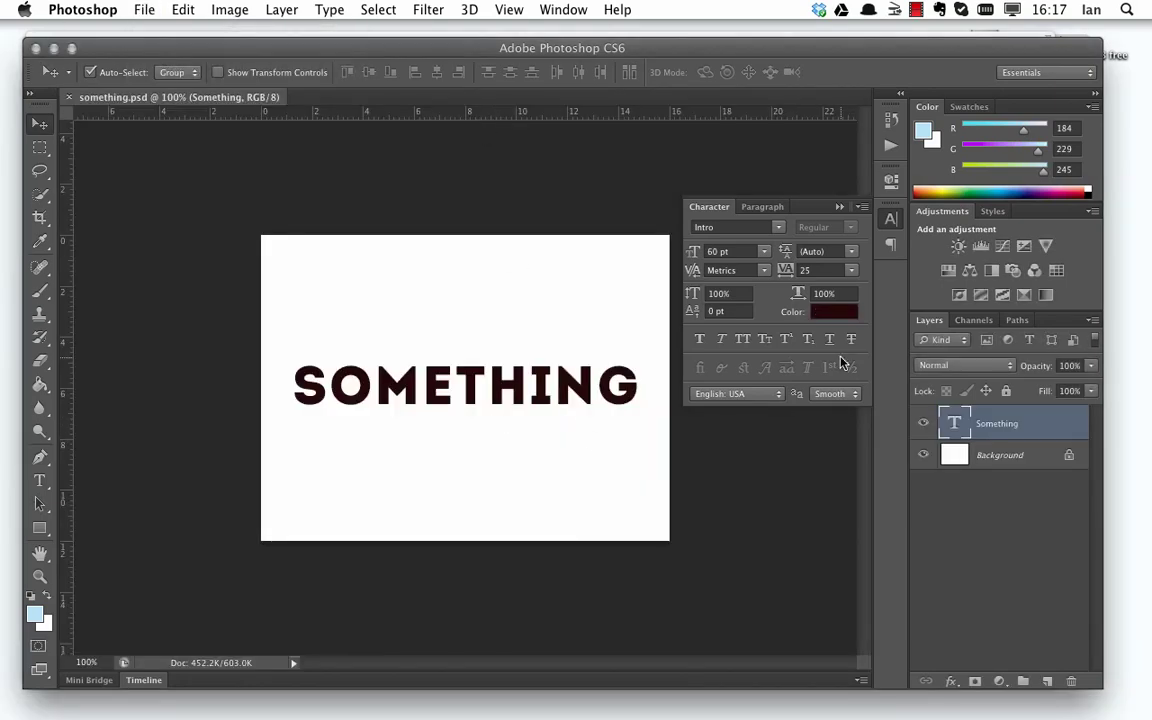
Save the document as something.psd in a new Google Drive folder named demo, with Maximize Compatibility on
left_click(138, 9)
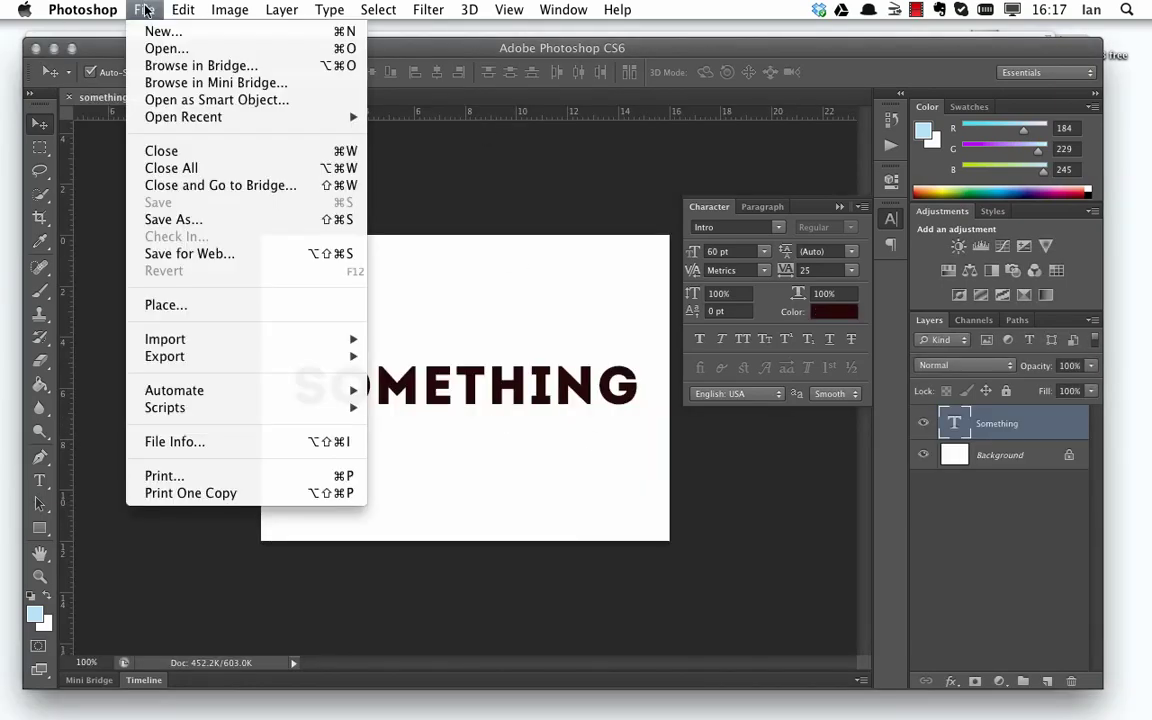
left_click(213, 225)
scroll(380, 290, "down", 2)
left_click(390, 336)
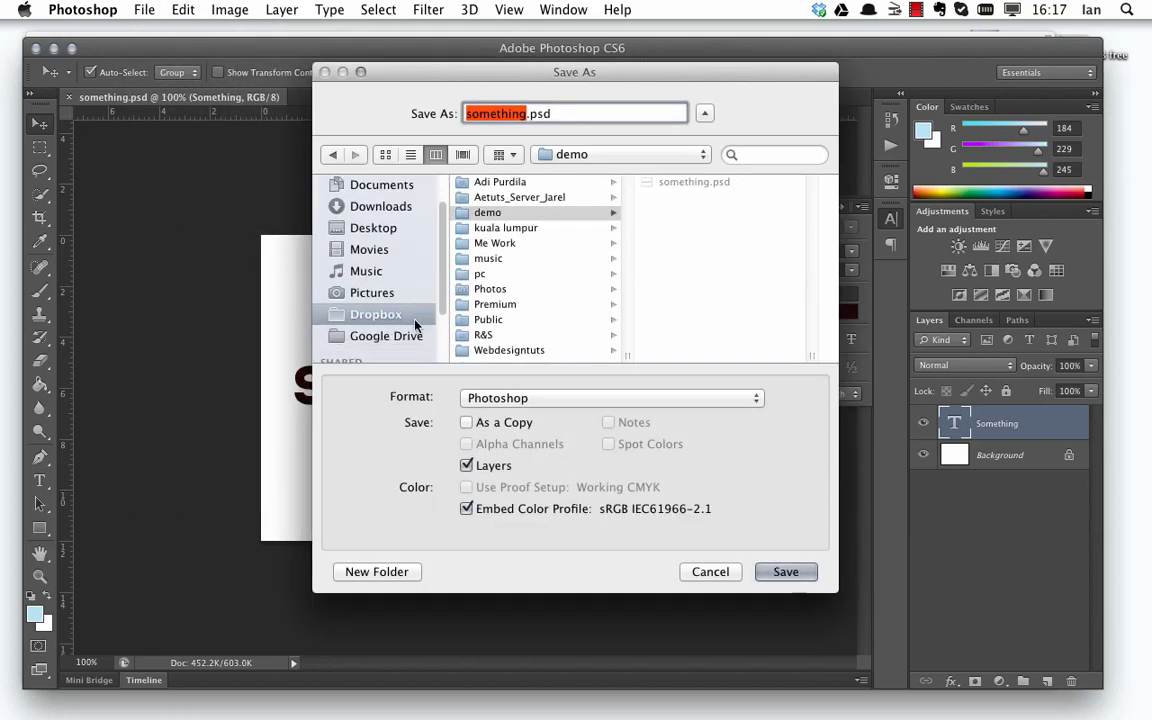
left_click(371, 574)
type("demo")
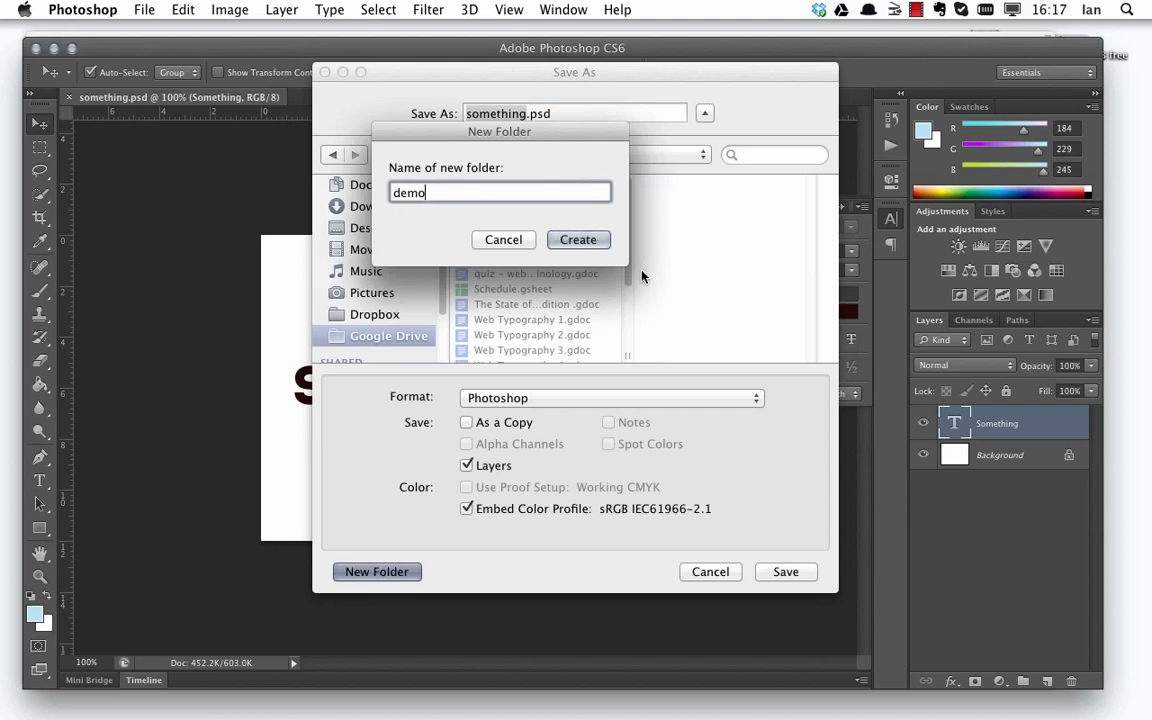
key("Return")
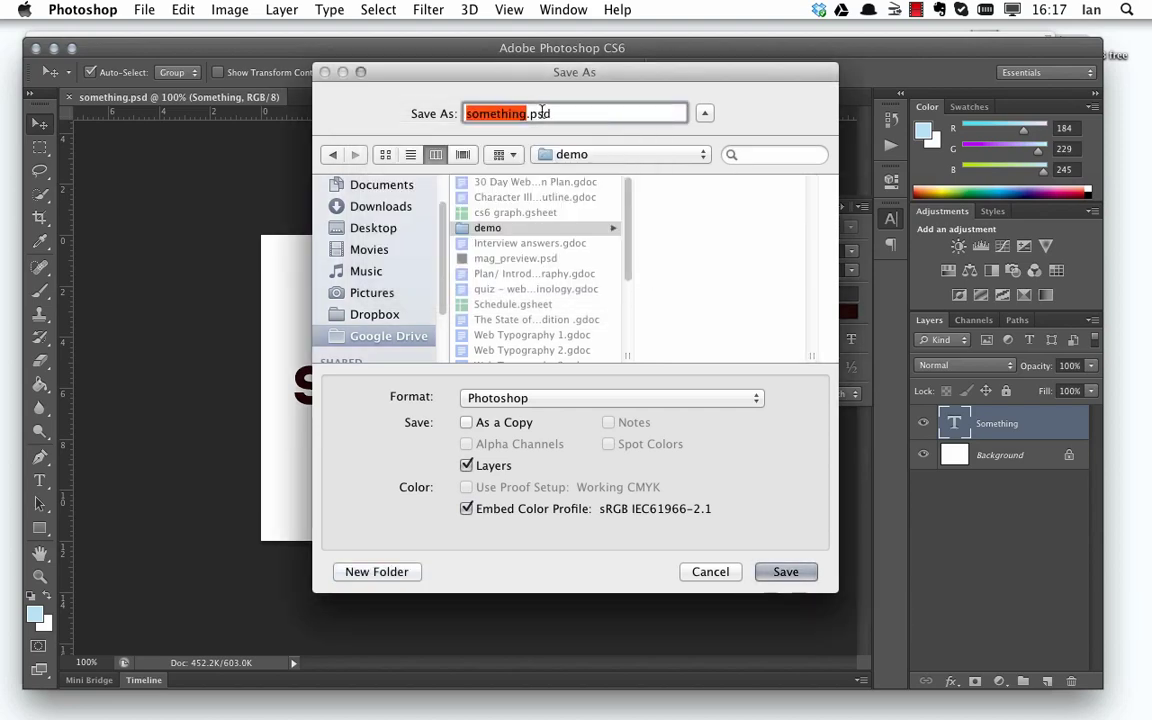
left_click(786, 572)
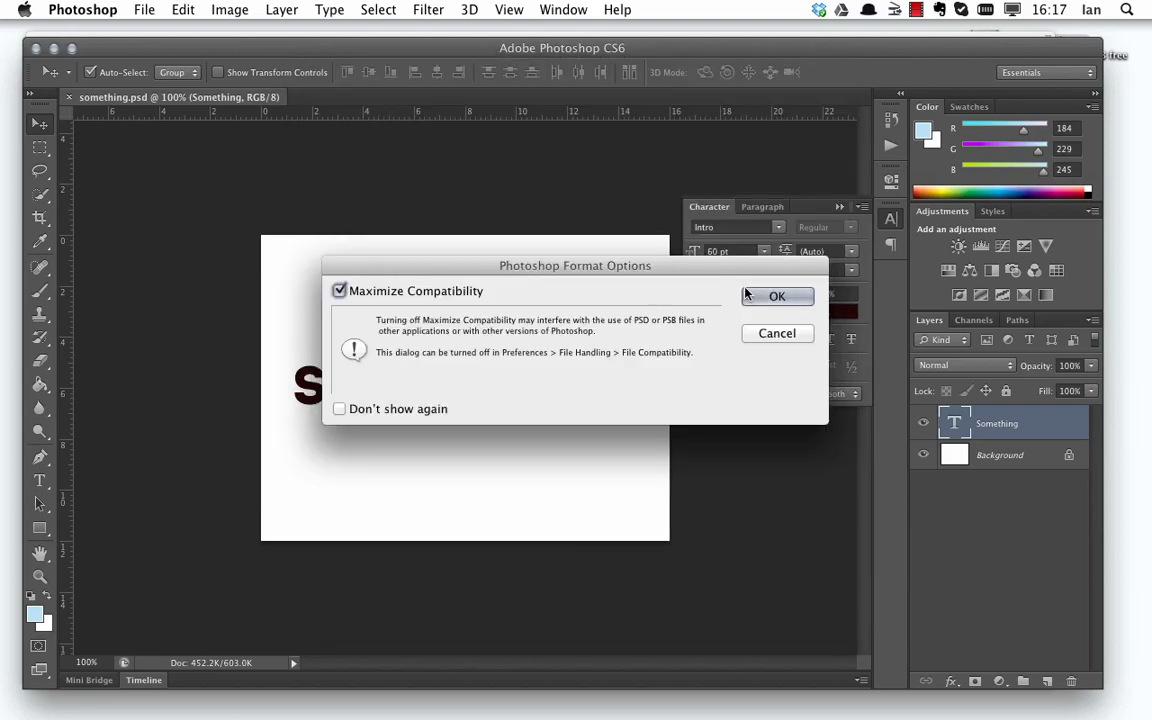
left_click(773, 298)
Convert the Background into a regular layer and fill it with the light blue foreground colour using the Paint Bucket
left_click(1033, 457)
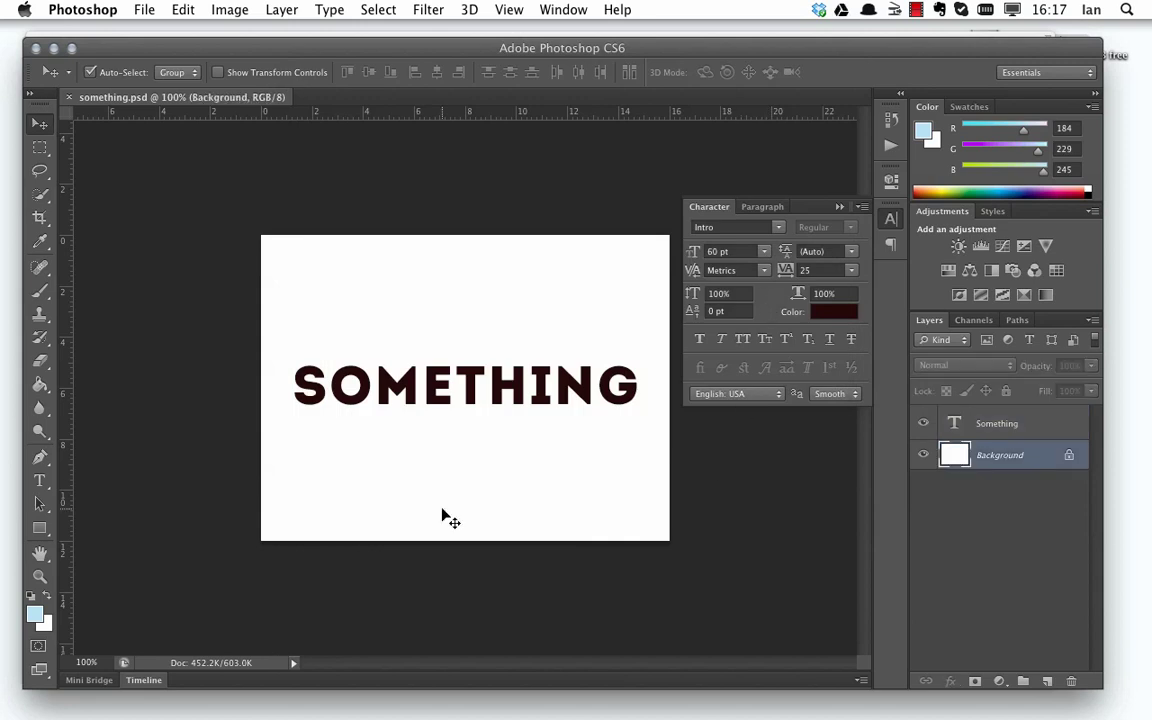
double_click(1040, 455)
left_click(737, 306)
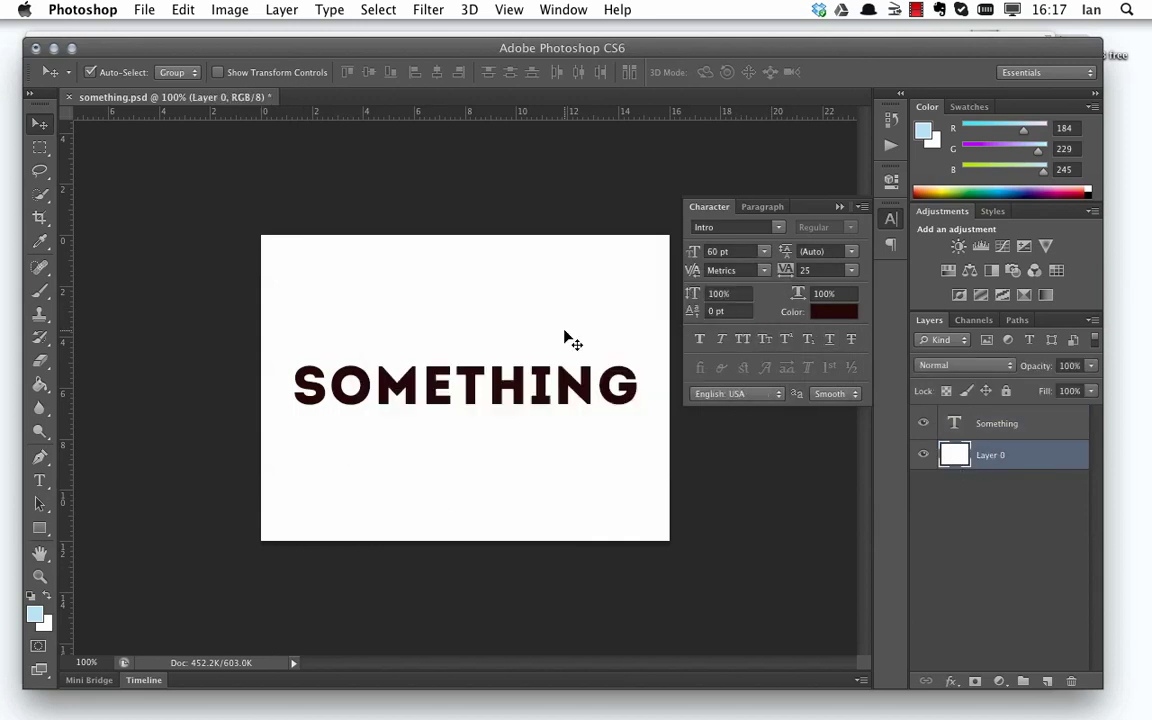
left_click(40, 384)
left_click(342, 321)
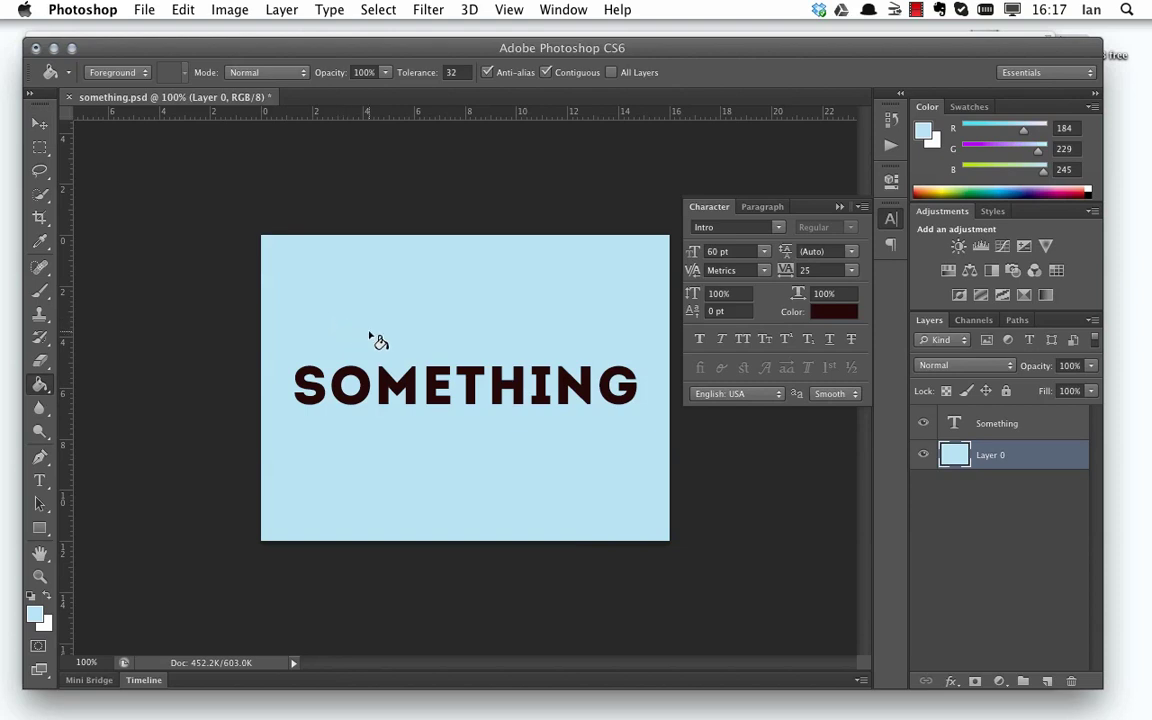
Rotate the "Something" text upside down with Free Transform, and save and close something.psd
left_click(1041, 422)
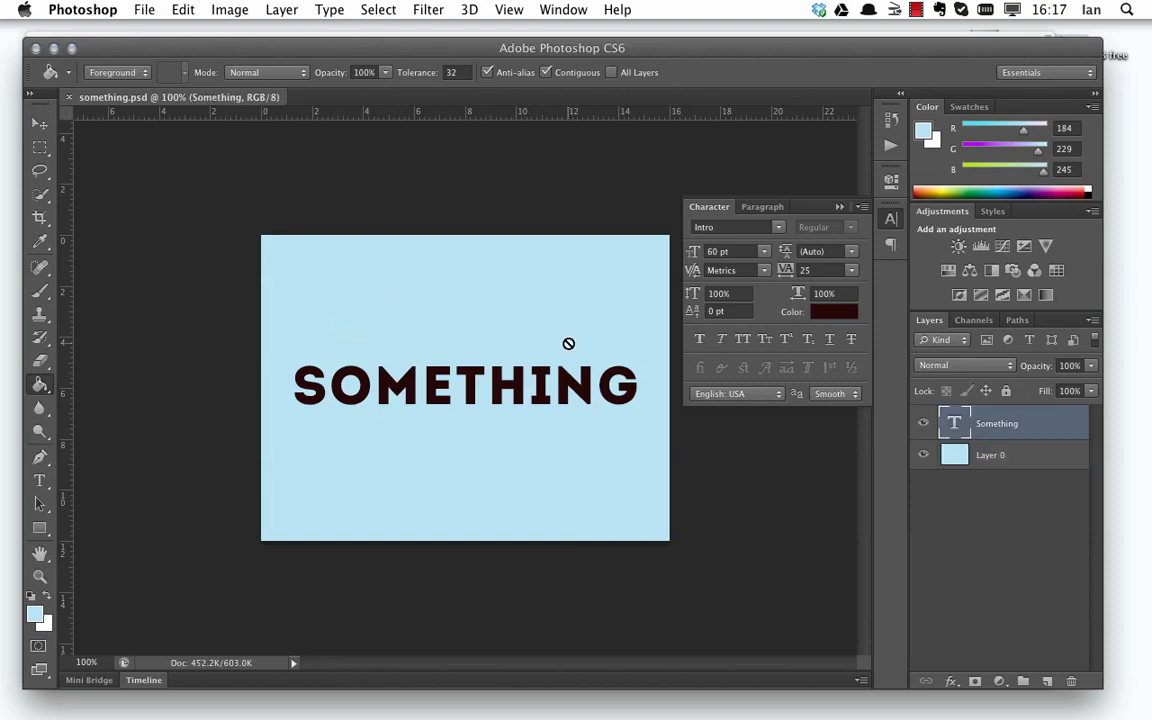
key("super+t")
mouse_move(671, 316)
left_mouse_down()
mouse_move(293, 368)
mouse_move(275, 442)
left_mouse_up()
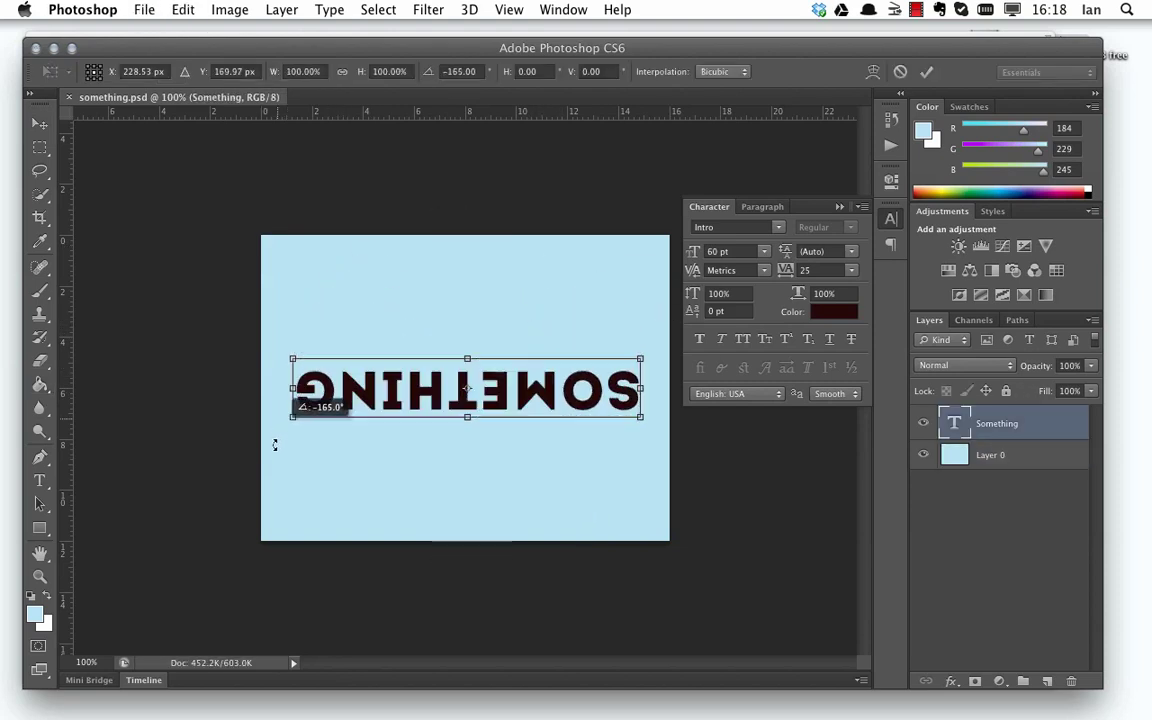
key("Return")
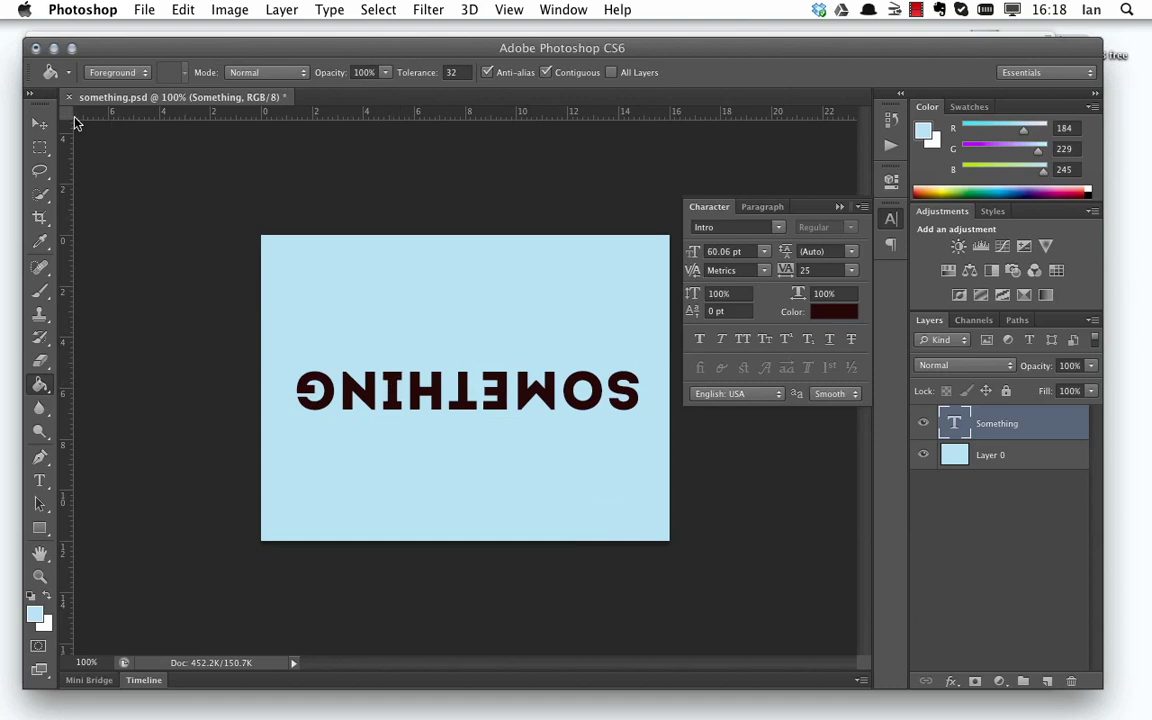
key("super+s")
left_click(35, 48)
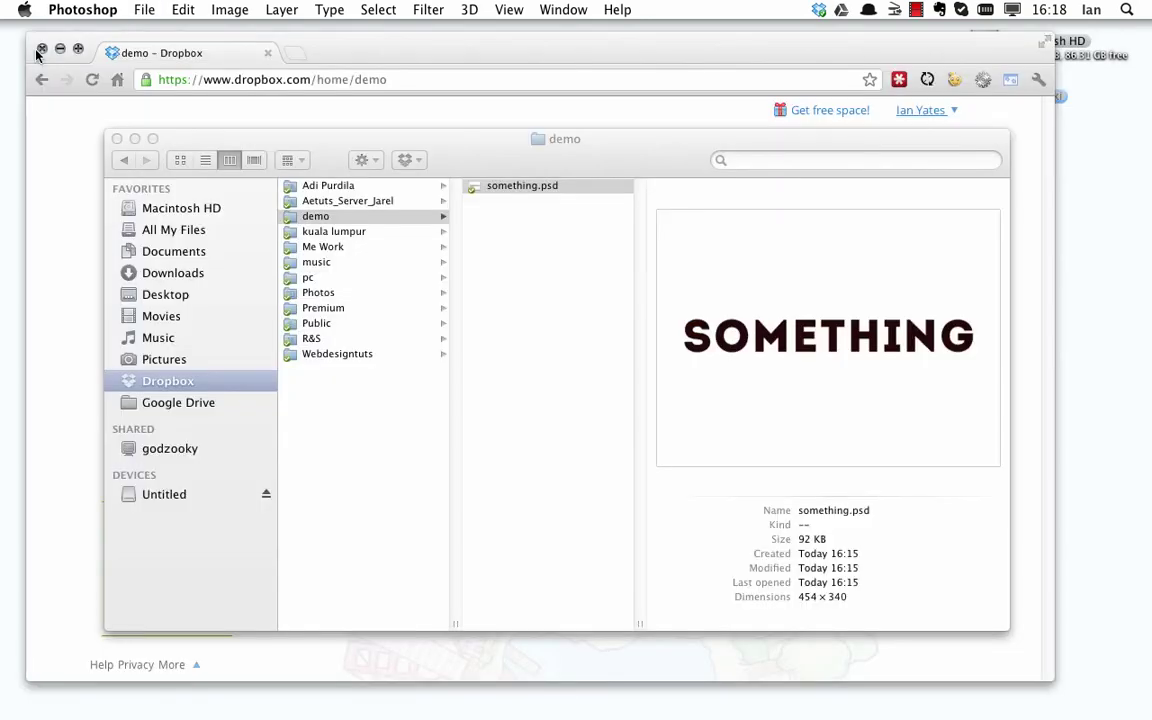
Switch to Finder and preview something.psd in the demo folder of Google Drive
left_click(180, 404)
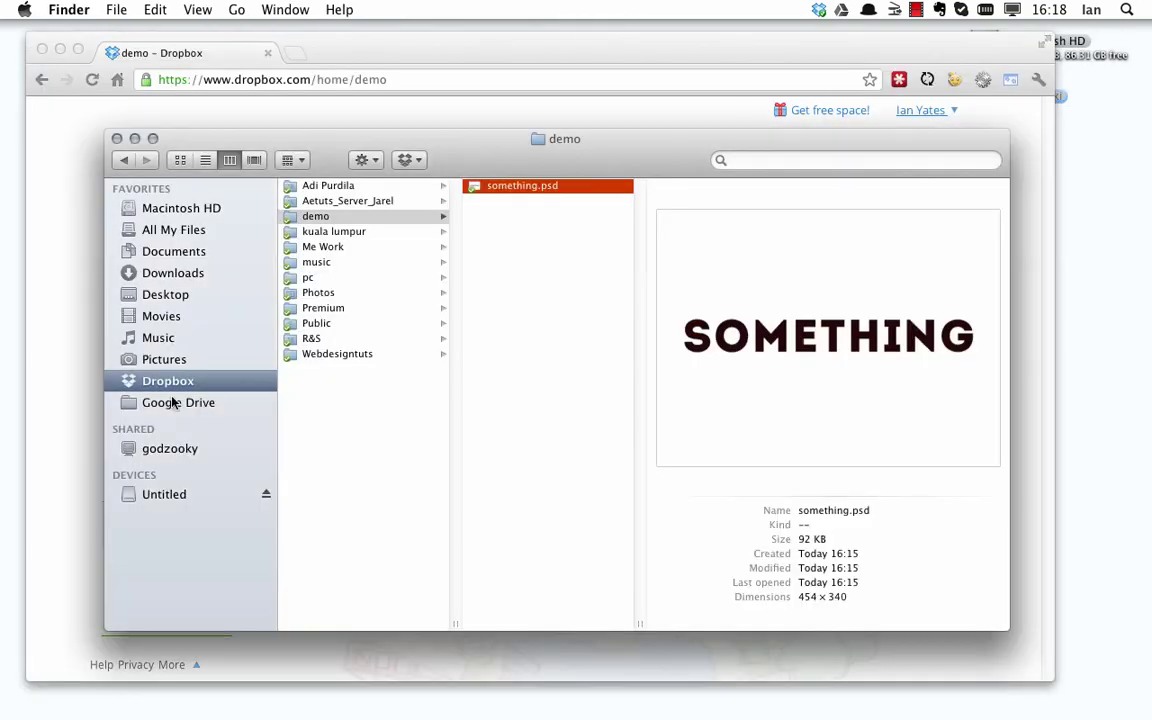
left_click(219, 404)
left_click(335, 231)
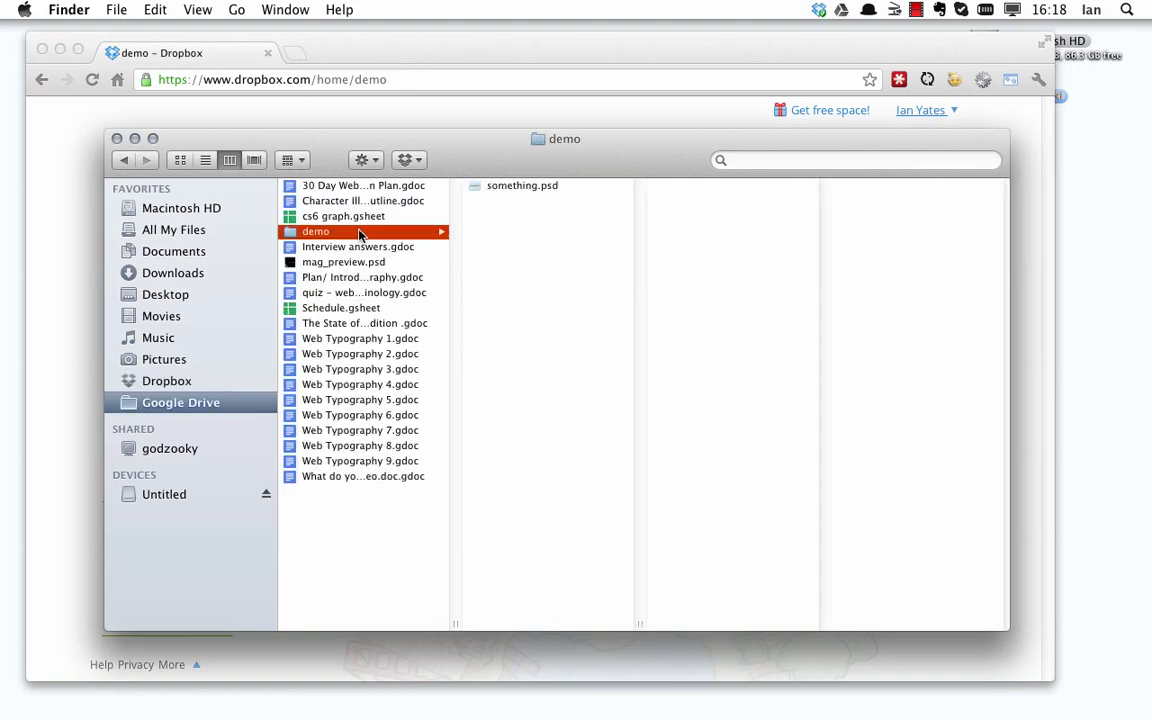
left_click(512, 188)
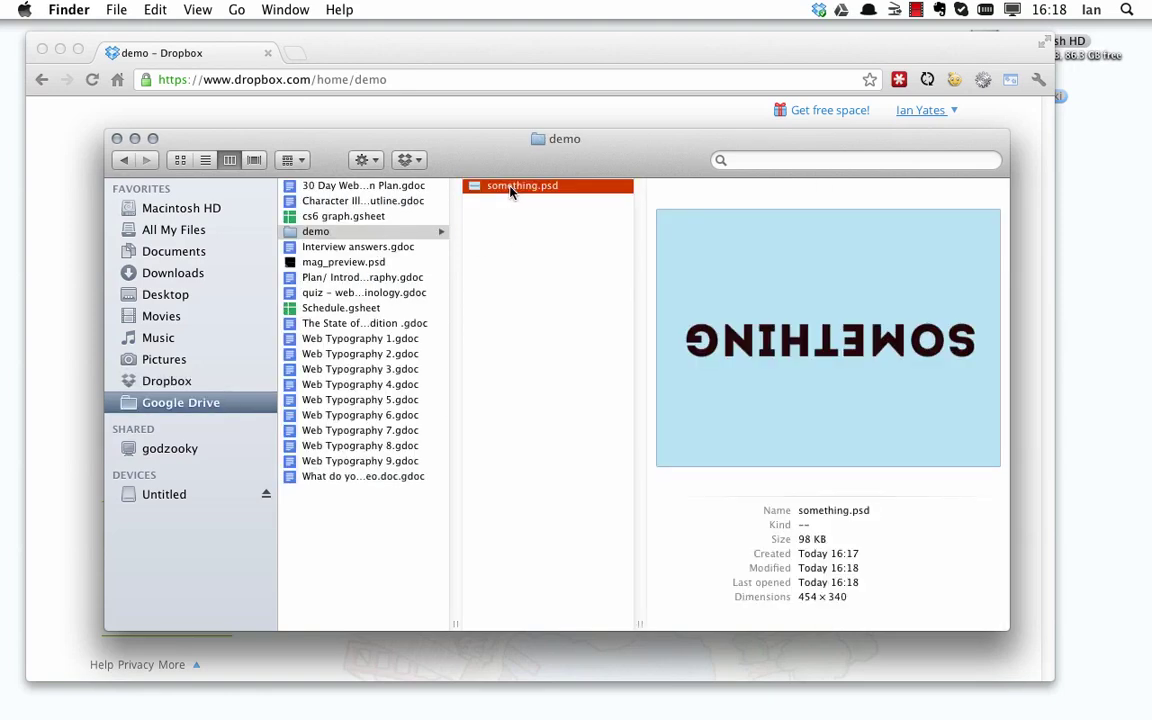
Switch to the browser by opening Google Drive on the web
left_click(842, 12)
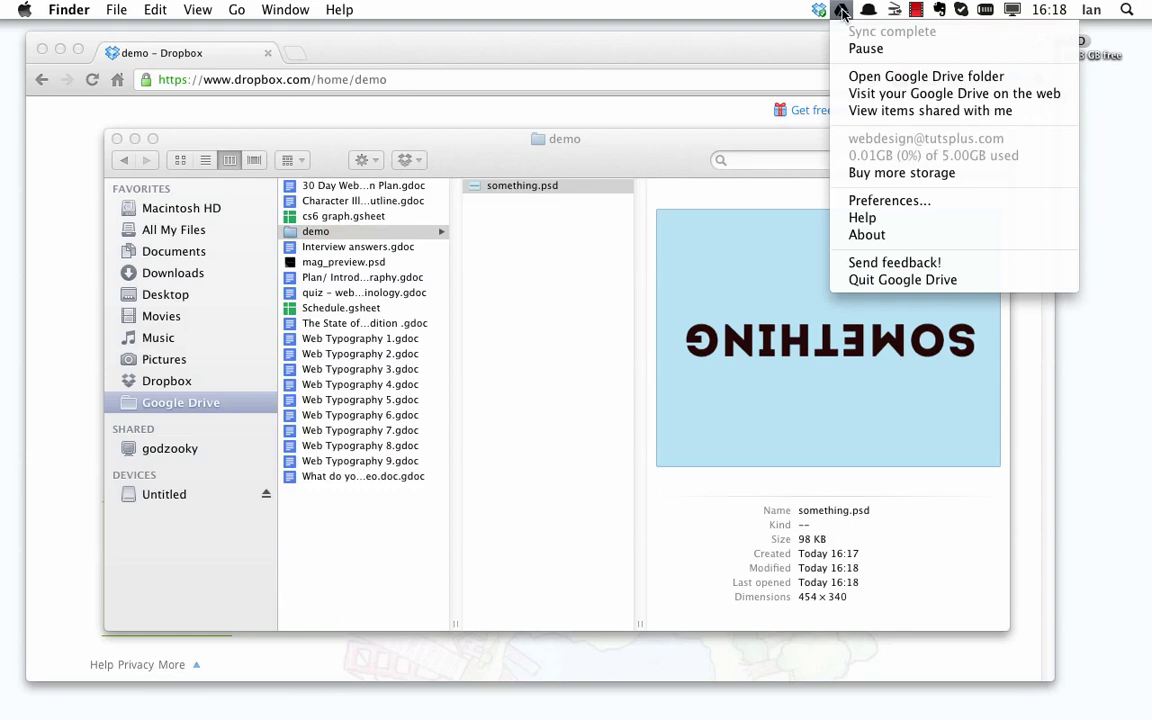
left_click(892, 94)
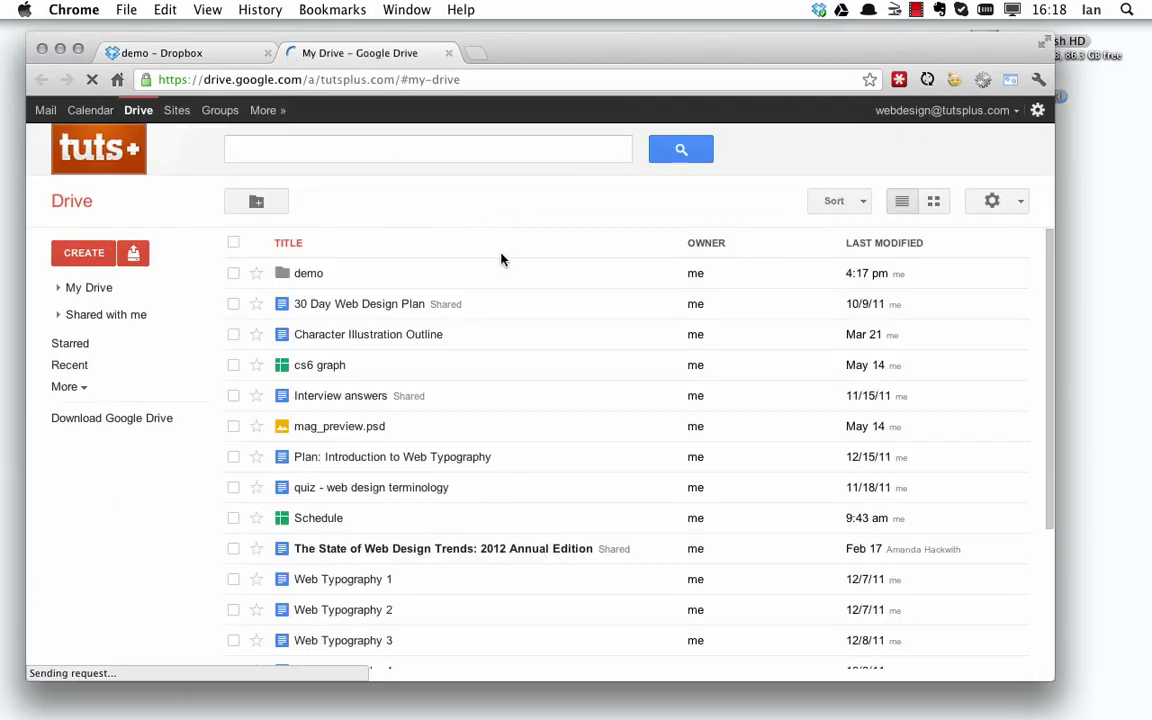
Open something.psd from the demo folder in Google Drive and bring up its revision history
left_click(291, 276)
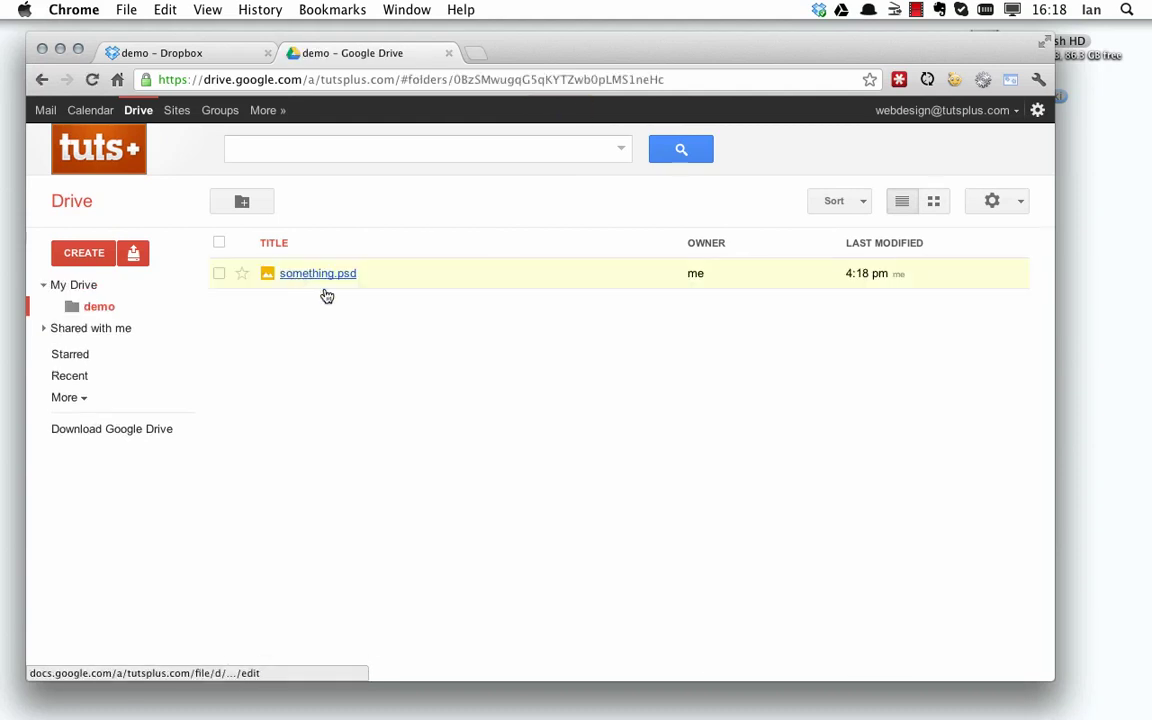
left_click(322, 280)
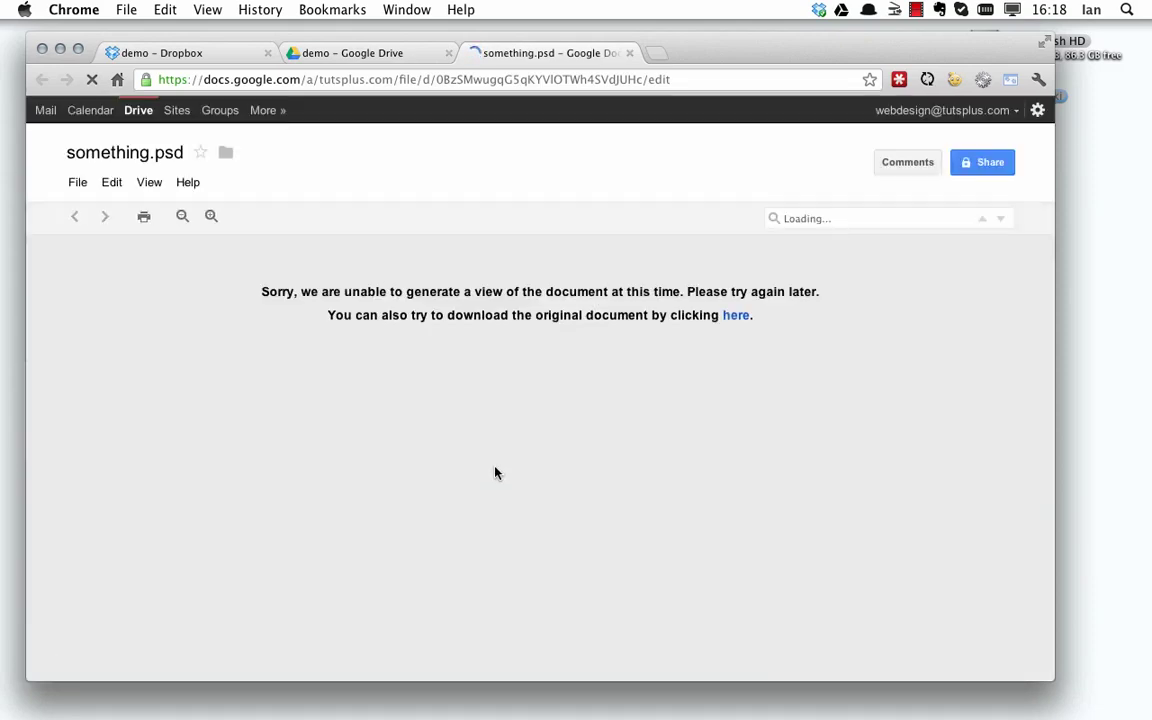
left_click(79, 184)
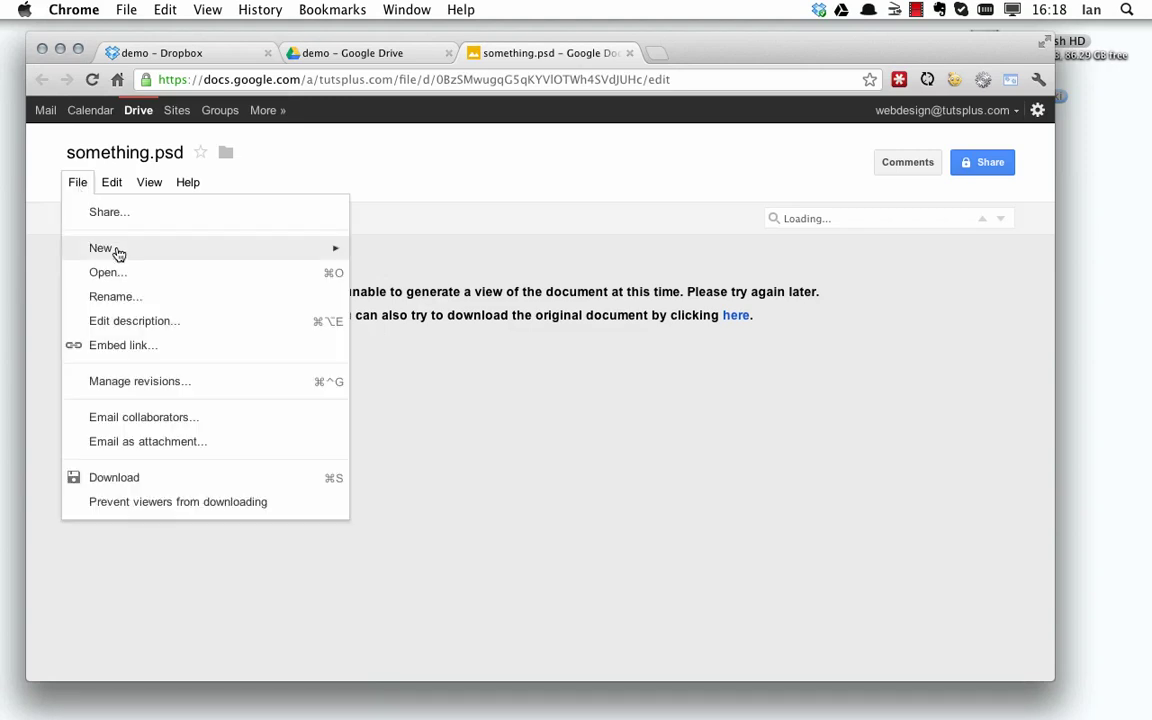
left_click(137, 385)
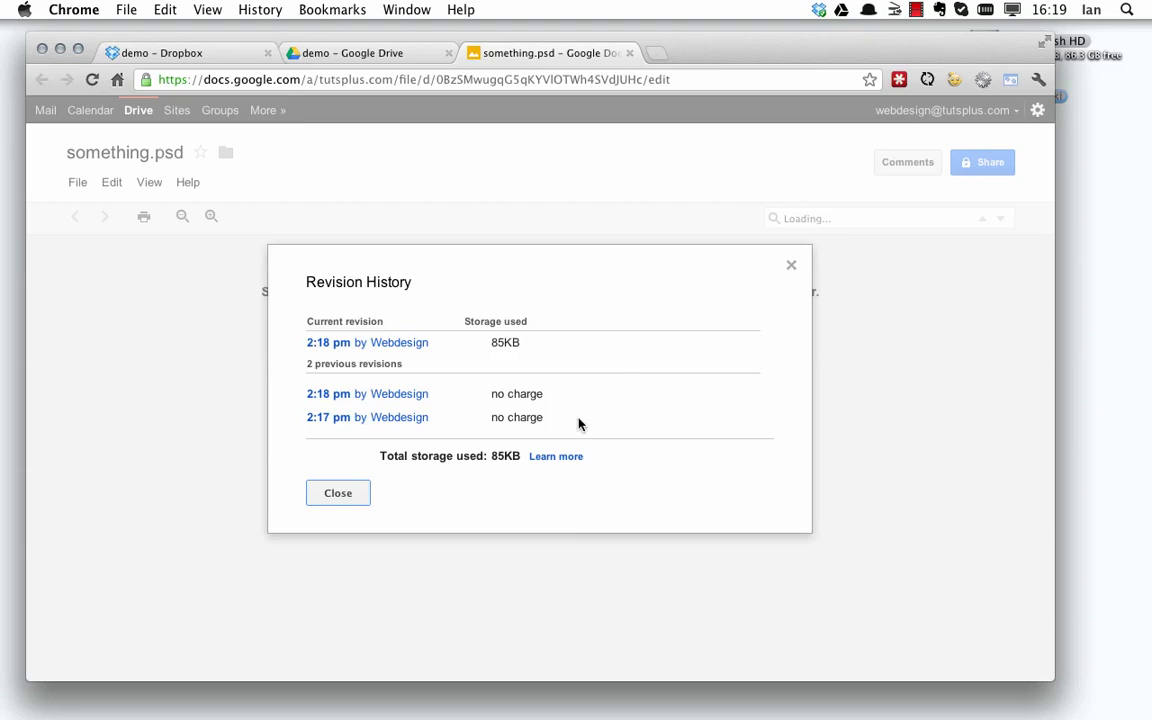
Download the 2:17 pm revision of something.psd and open the downloaded file in Photoshop
left_click(395, 419)
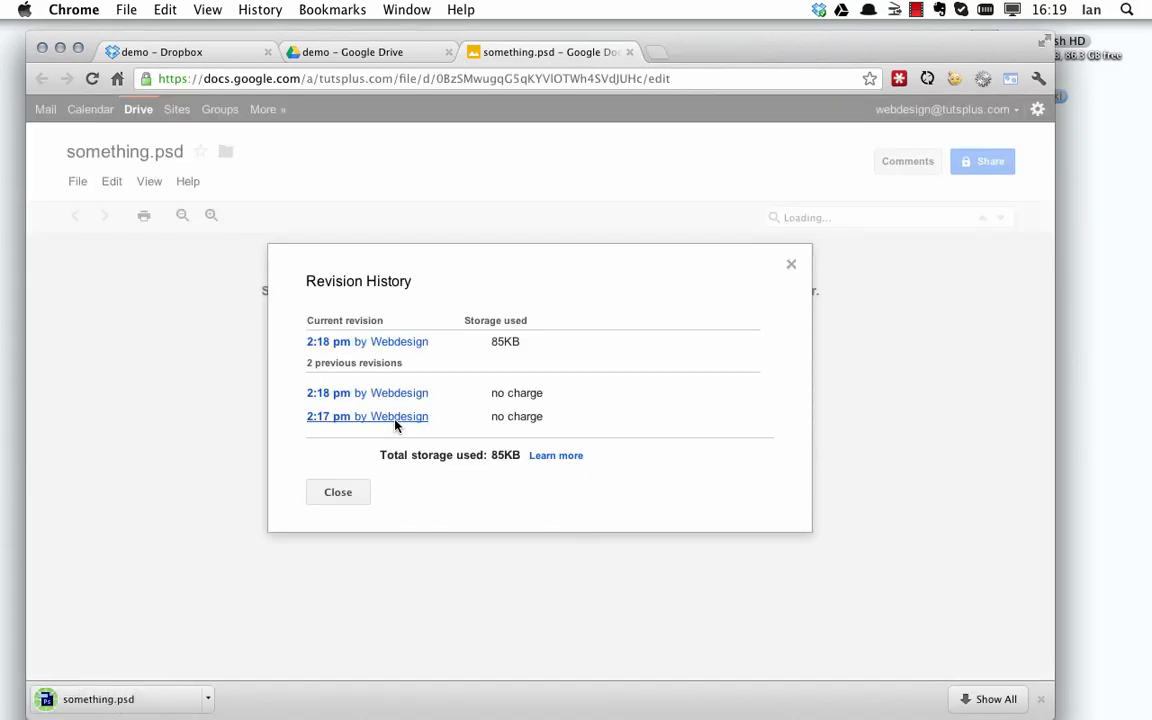
left_click(202, 699)
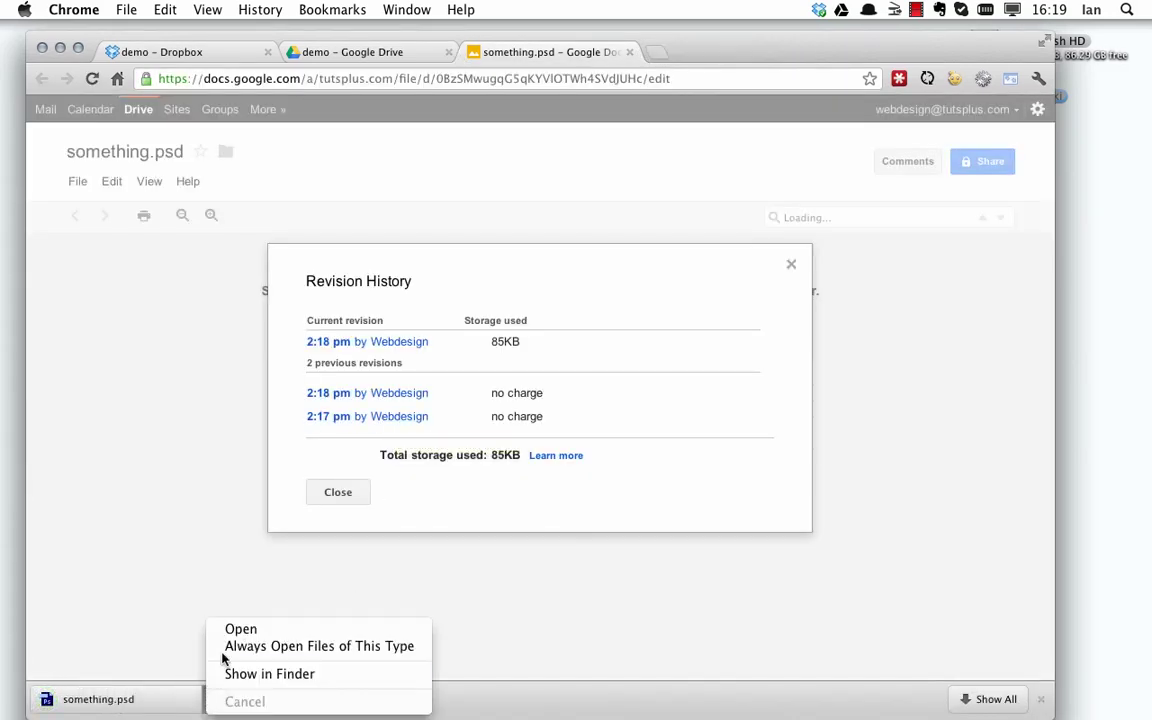
left_click(224, 627)
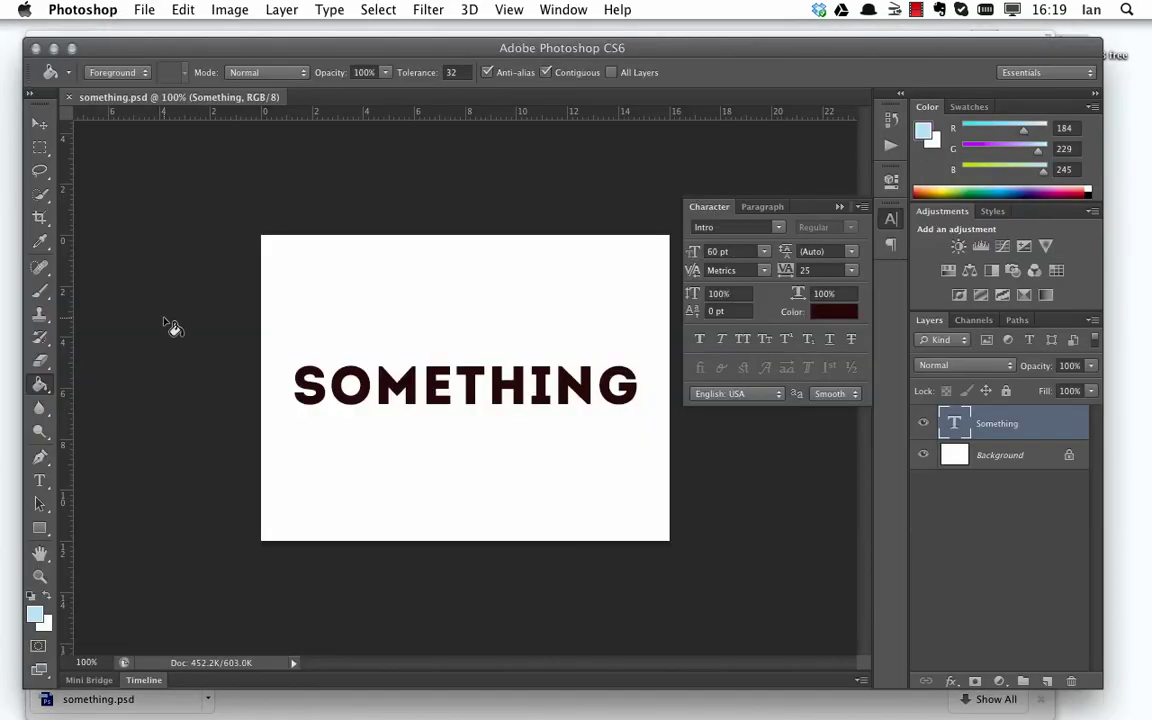